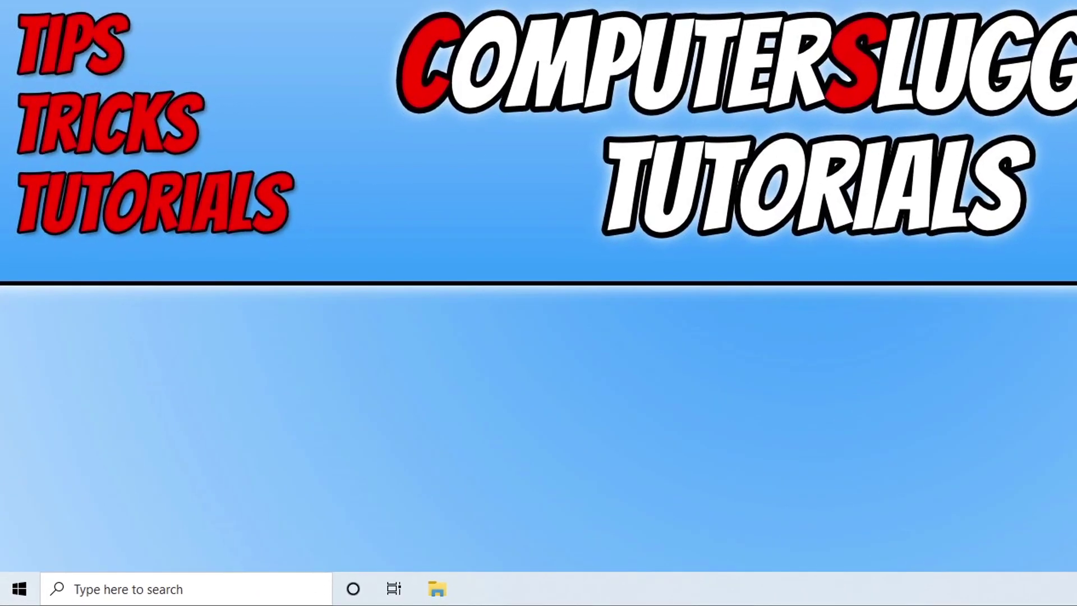
- Check Windows Update, confirm the PC is up to date, and close Settings
{"action": "right_click", "coordinate": [4, 596]}
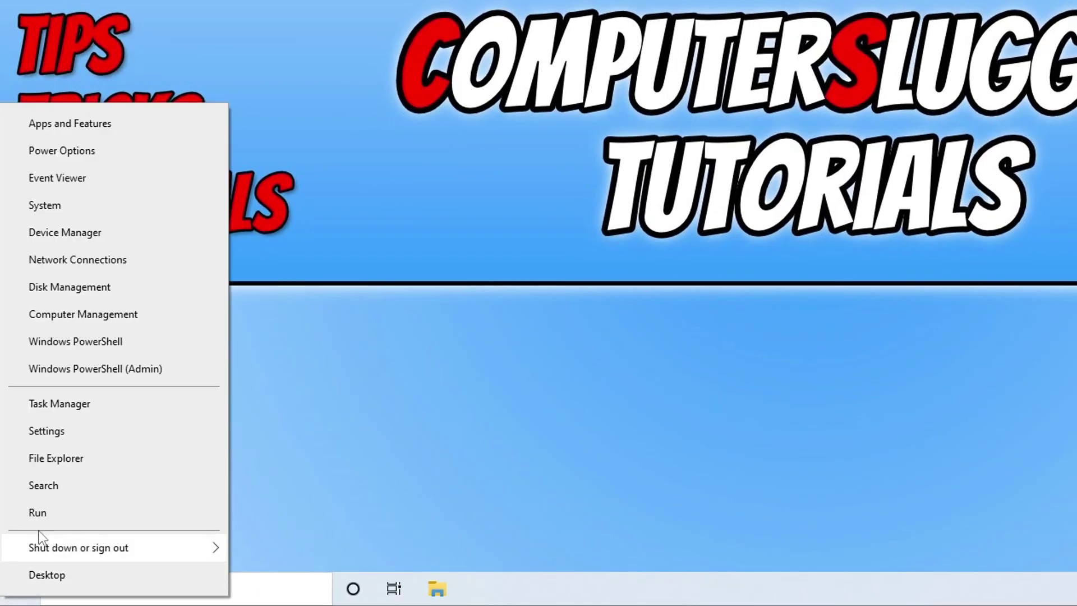
{"action": "left_click", "coordinate": [70, 431]}
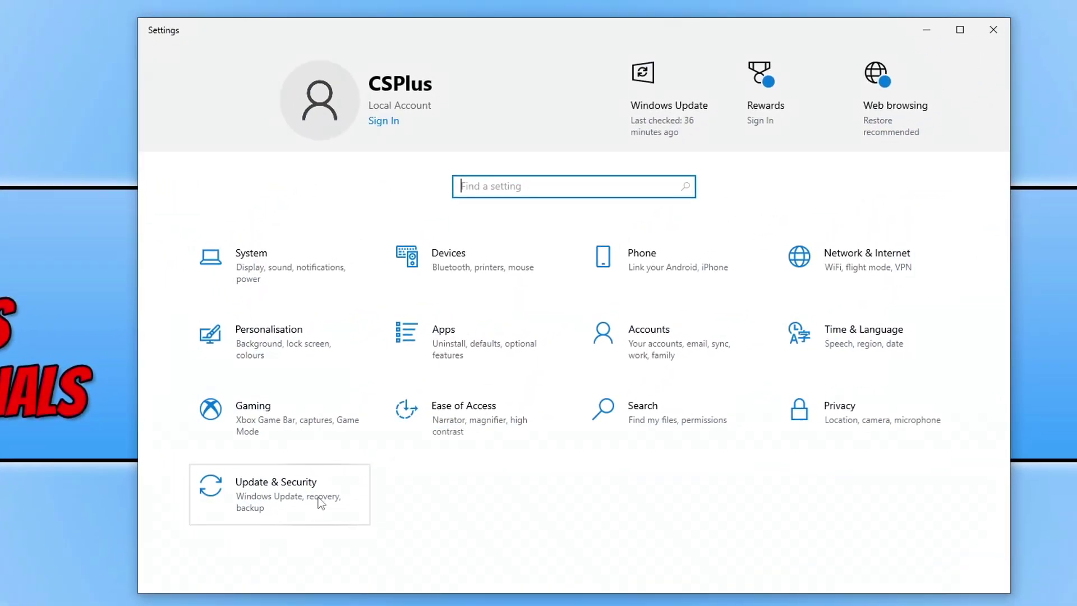
{"action": "left_click", "coordinate": [349, 481]}
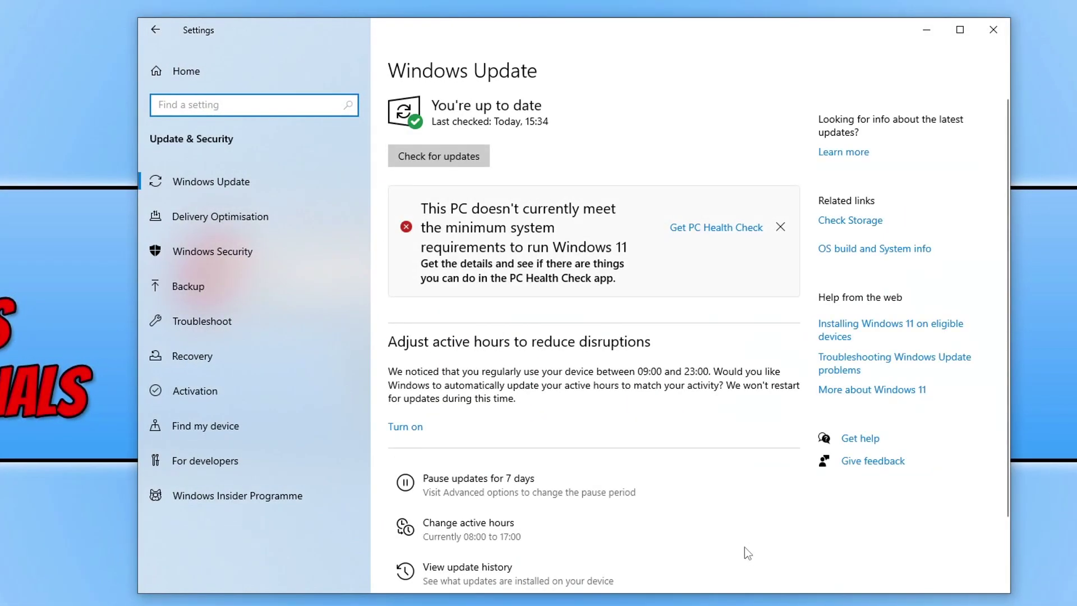
{"action": "left_click", "coordinate": [438, 156]}
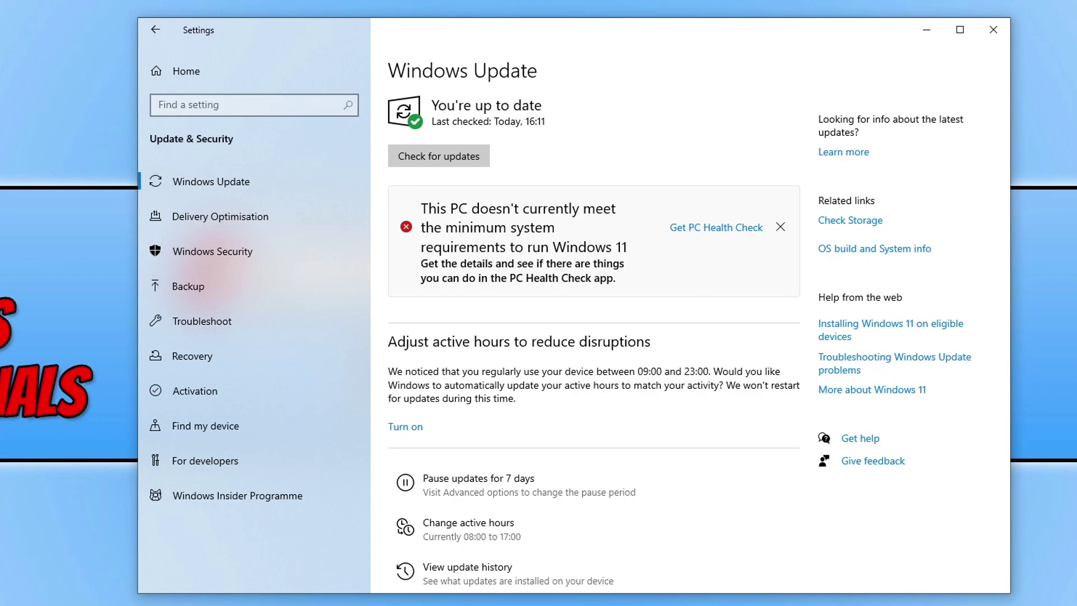
{"action": "left_click", "coordinate": [993, 29]}
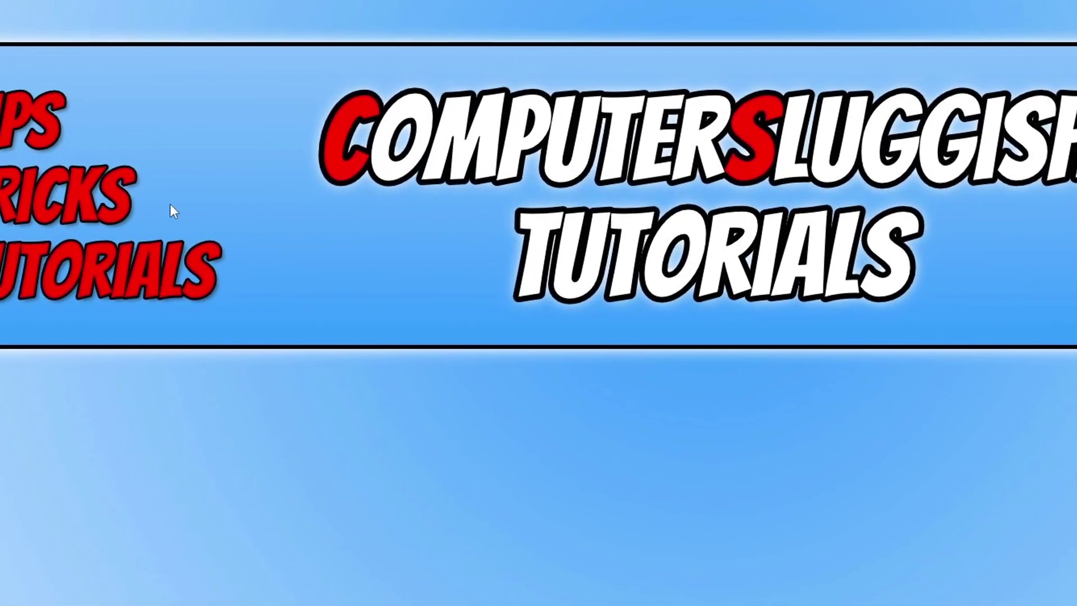
- Expand Display adapters in Device Manager to see the NVIDIA GeForce GTX 1660 SUPER and AMD Radeon(TM) Graphics
{"action": "right_click", "coordinate": [9, 596]}
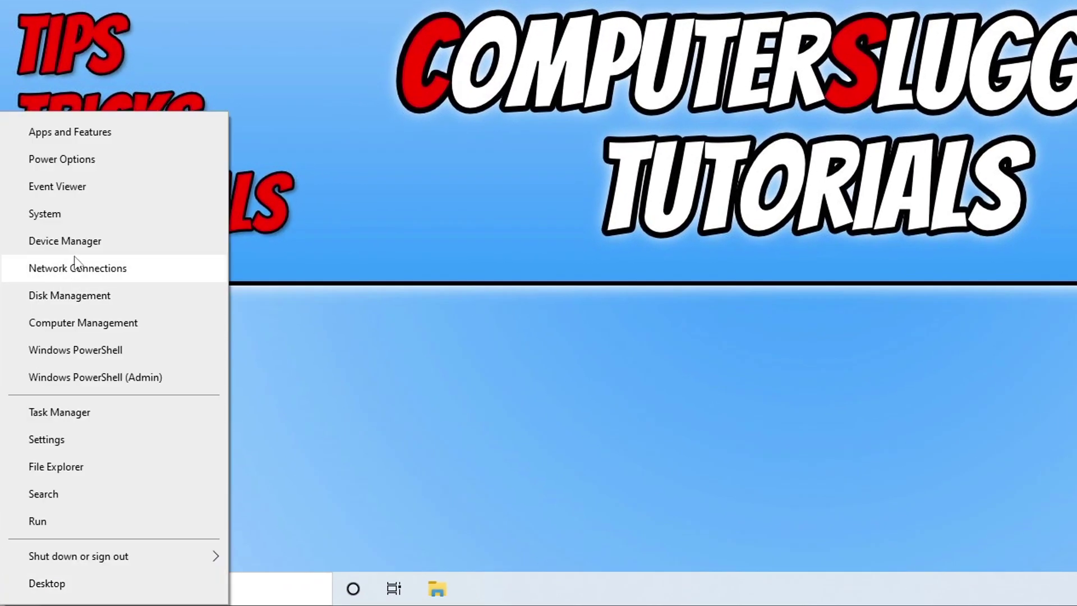
{"action": "left_click", "coordinate": [79, 247]}
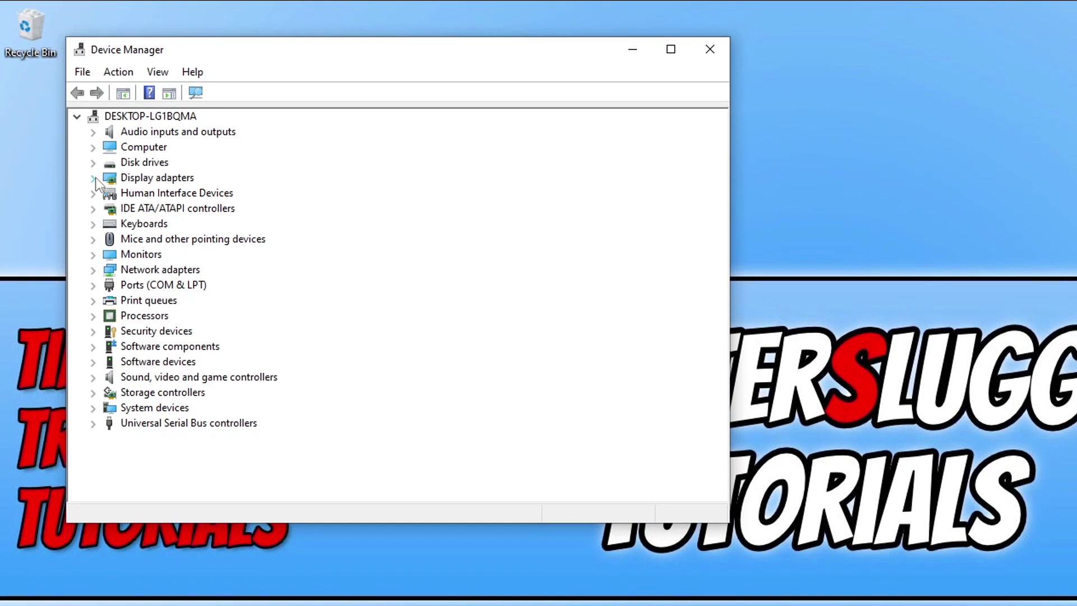
{"action": "left_click", "coordinate": [94, 178]}
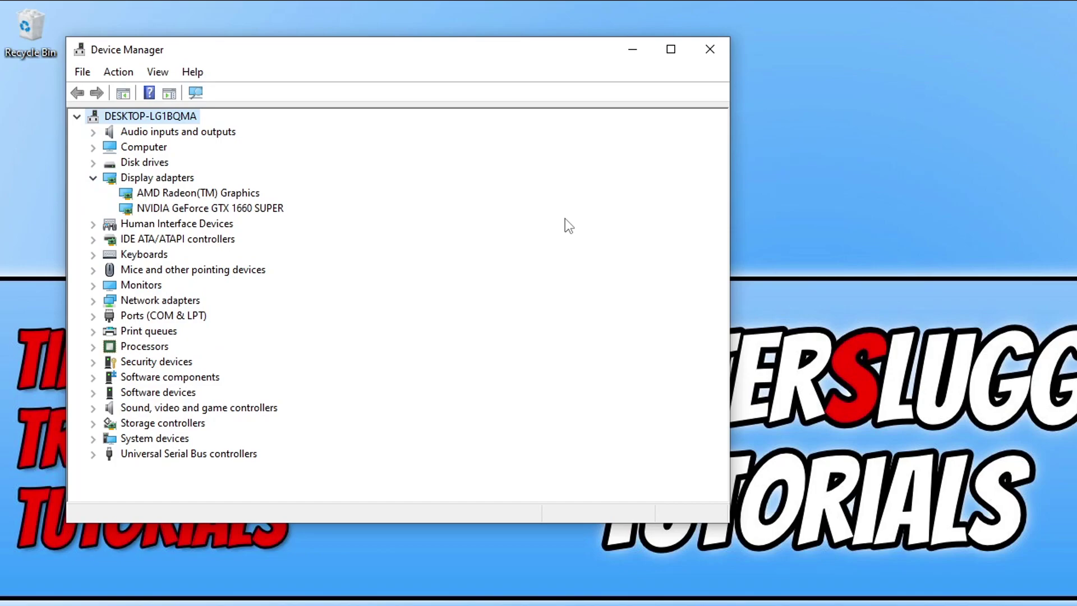
{"action": "left_click", "coordinate": [274, 209]}
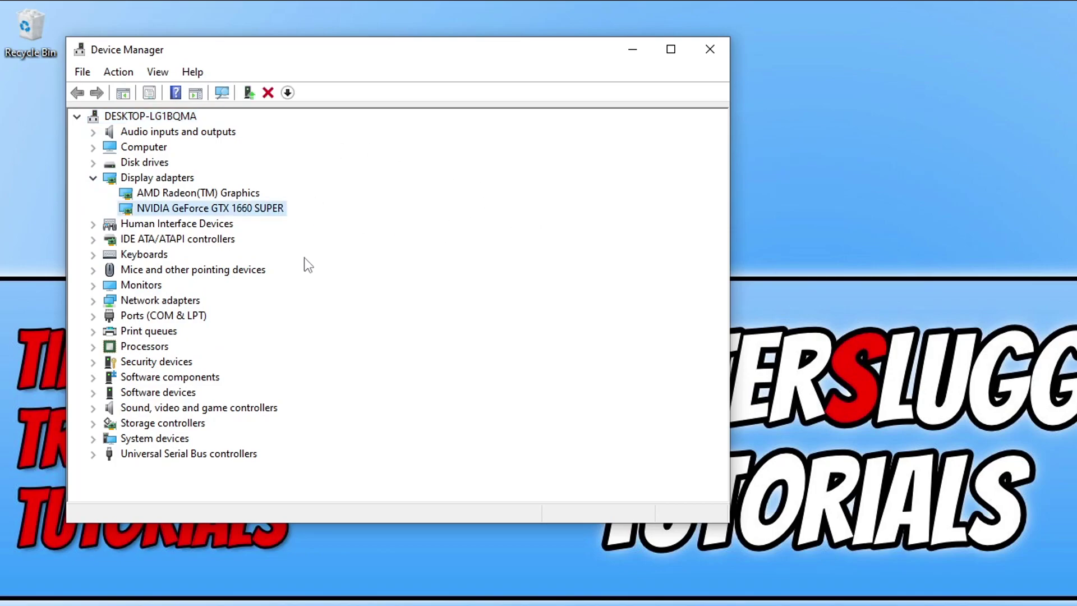
{"action": "left_click", "coordinate": [238, 194]}
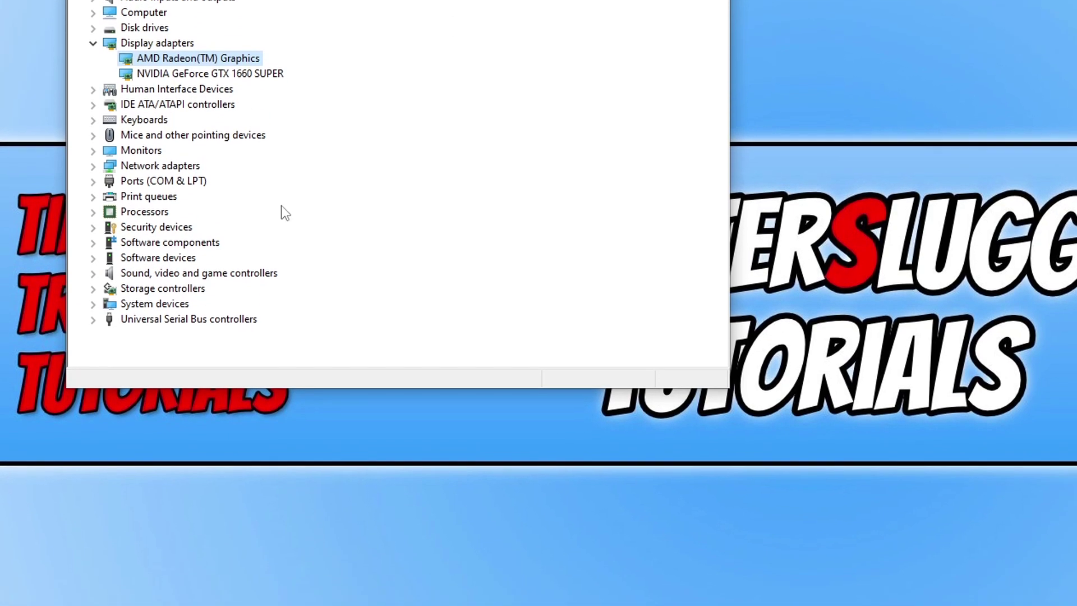
- Review the AMD Ryzen 5 5600G and 32.0 GB RAM in System Information, then close it and Device Manager
{"action": "key", "text": "super"}
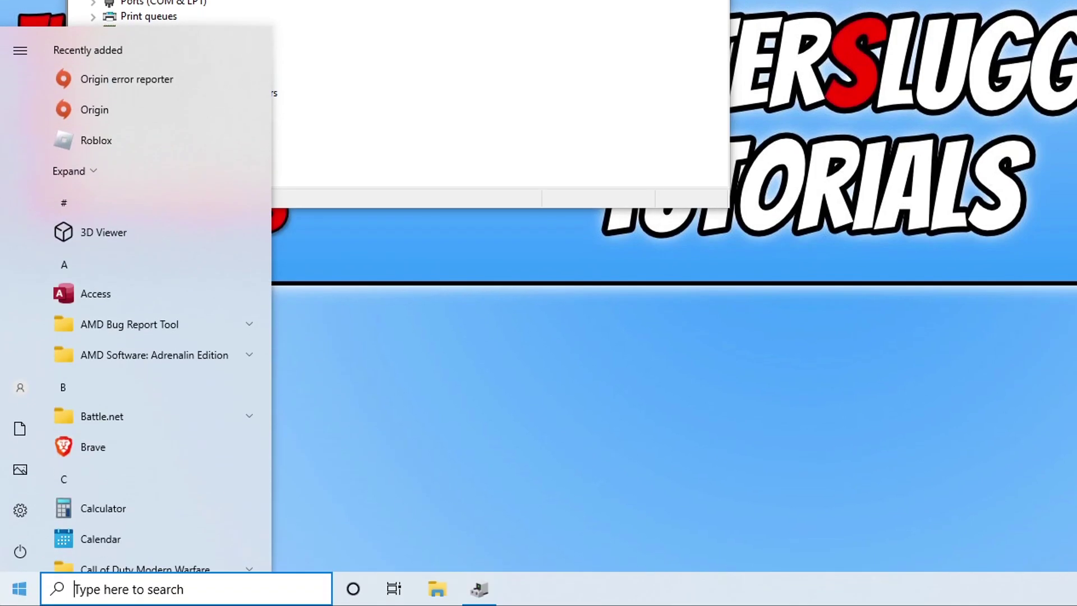
{"action": "type", "text": "system information"}
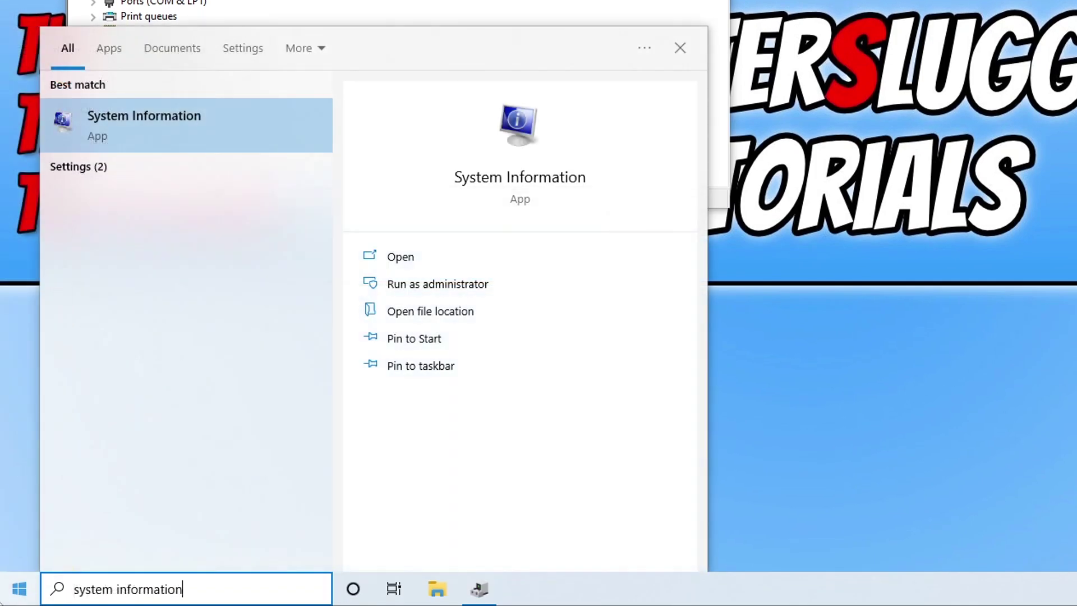
{"action": "left_click", "coordinate": [117, 106]}
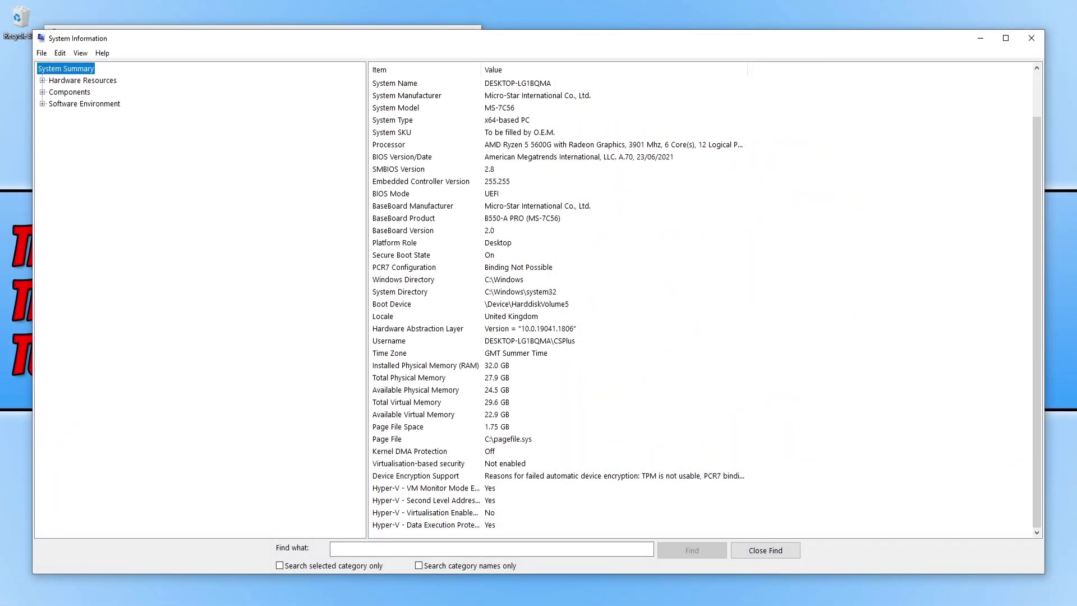
{"action": "left_click", "coordinate": [569, 149]}
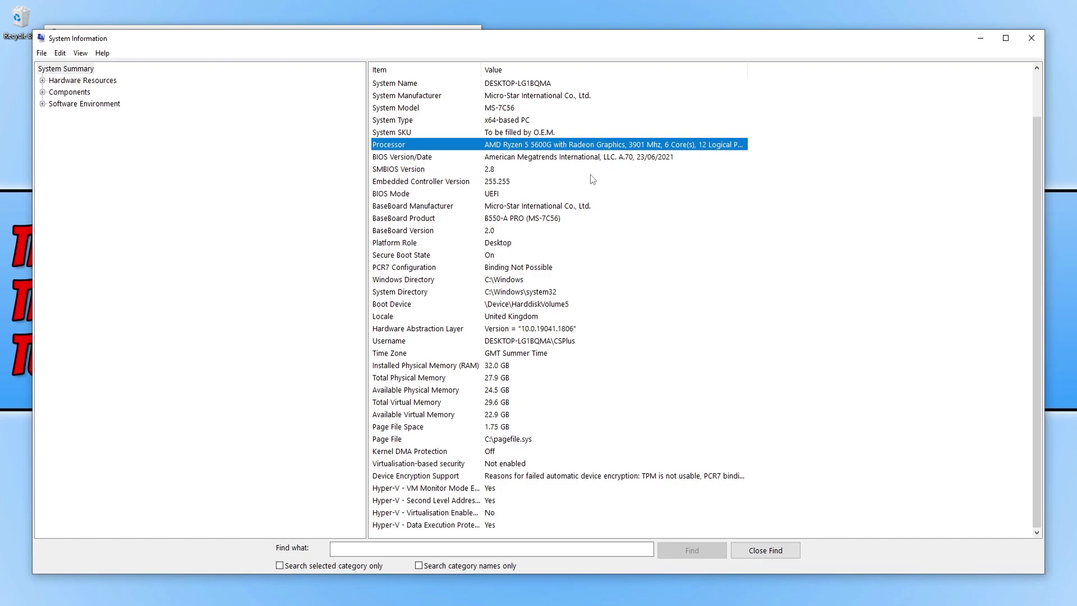
{"action": "left_click", "coordinate": [1032, 38]}
{"action": "left_click", "coordinate": [478, 31]}
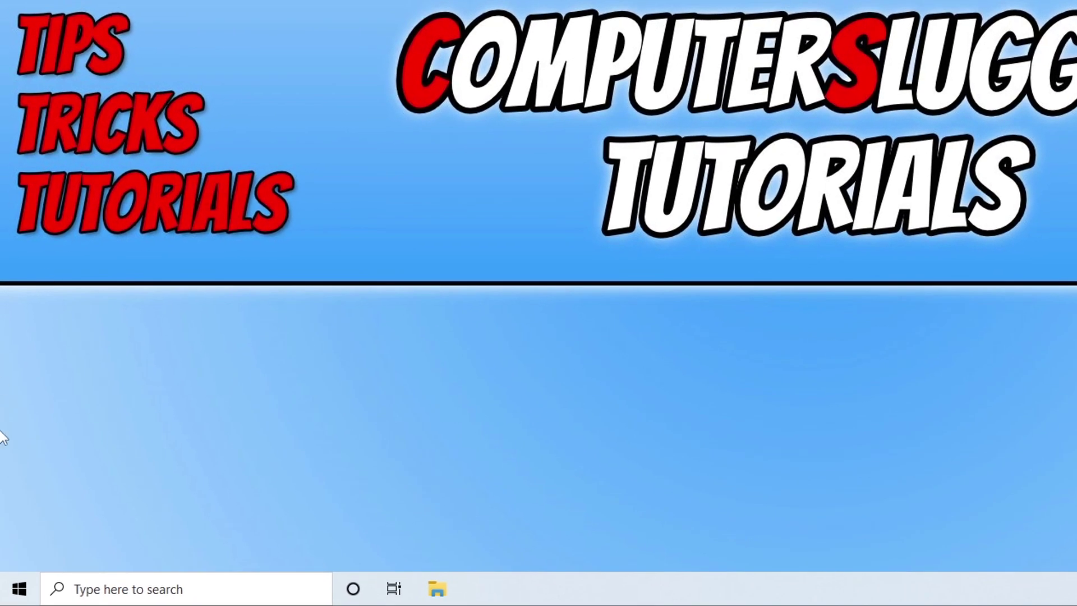
- Confirm the High performance plan is selected in Power Options, then close the window
{"action": "right_click", "coordinate": [6, 603]}
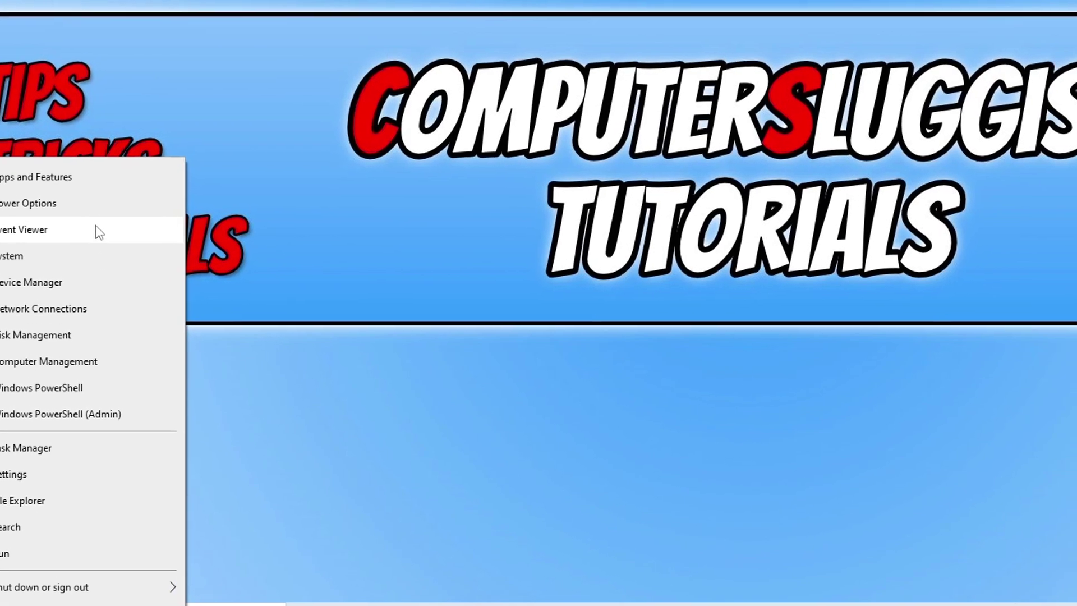
{"action": "left_click", "coordinate": [85, 159]}
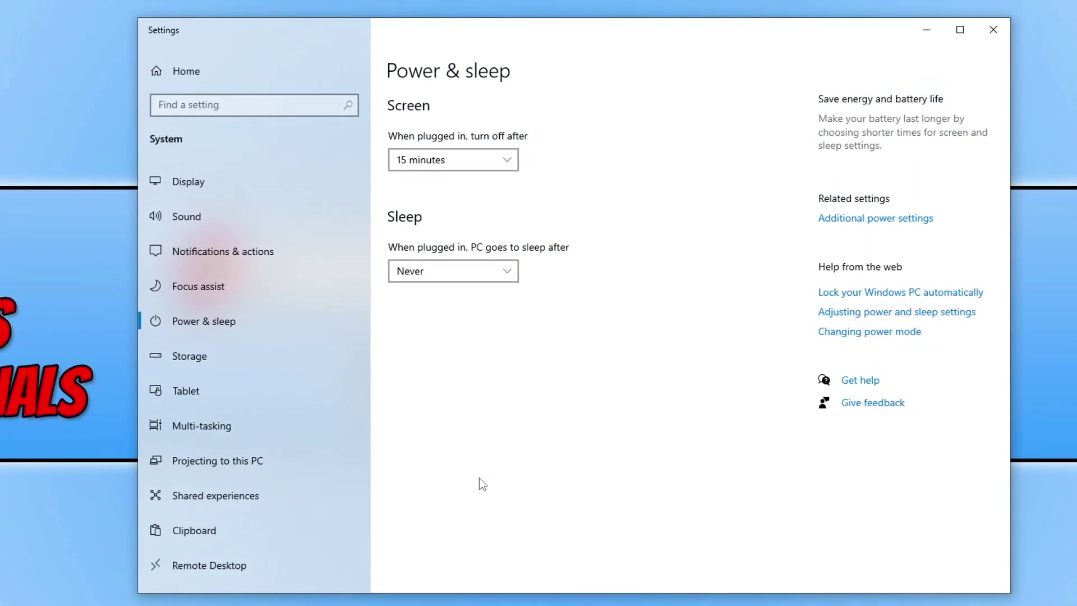
{"action": "left_click", "coordinate": [870, 219]}
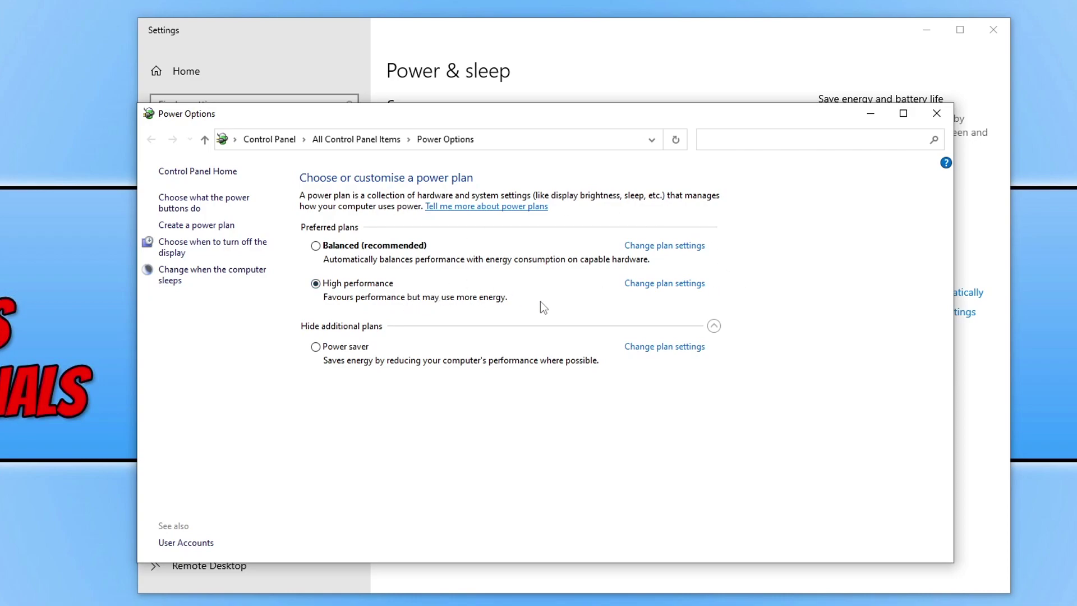
{"action": "left_click", "coordinate": [715, 326]}
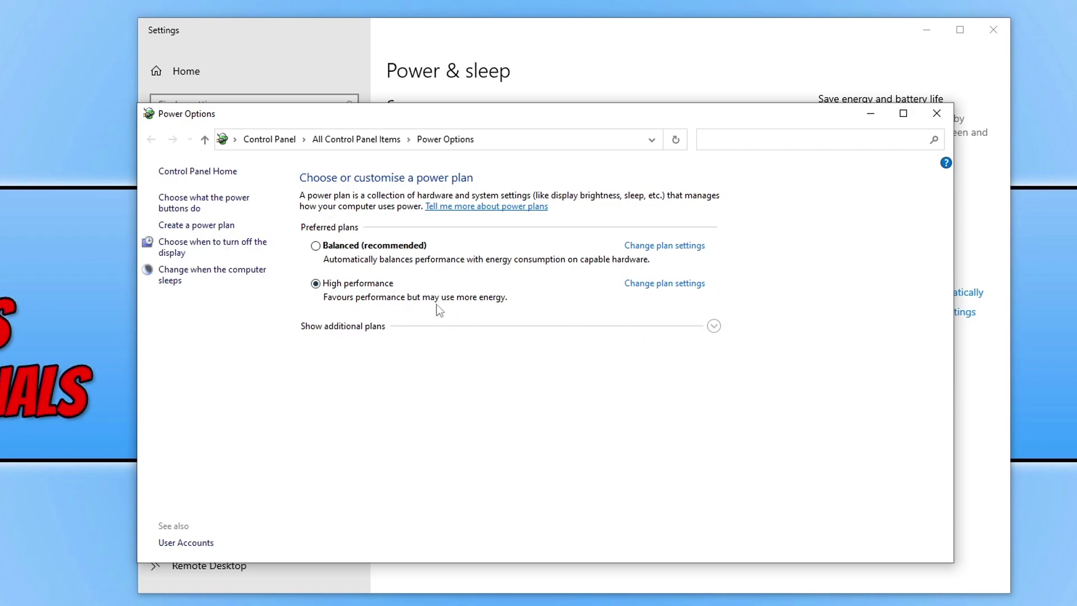
{"action": "left_click", "coordinate": [715, 326]}
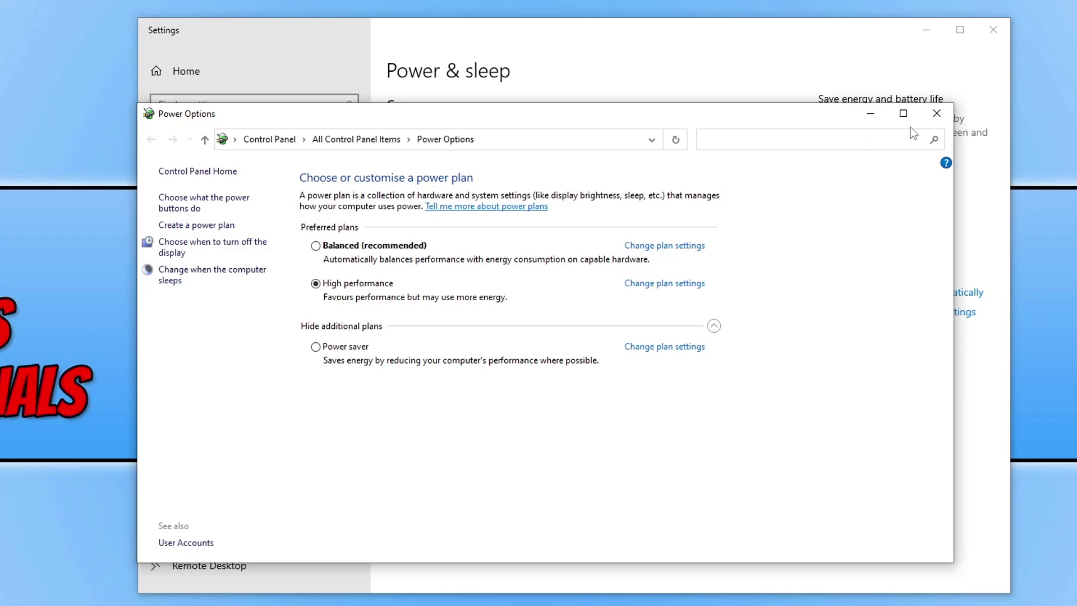
{"action": "left_click", "coordinate": [936, 113]}
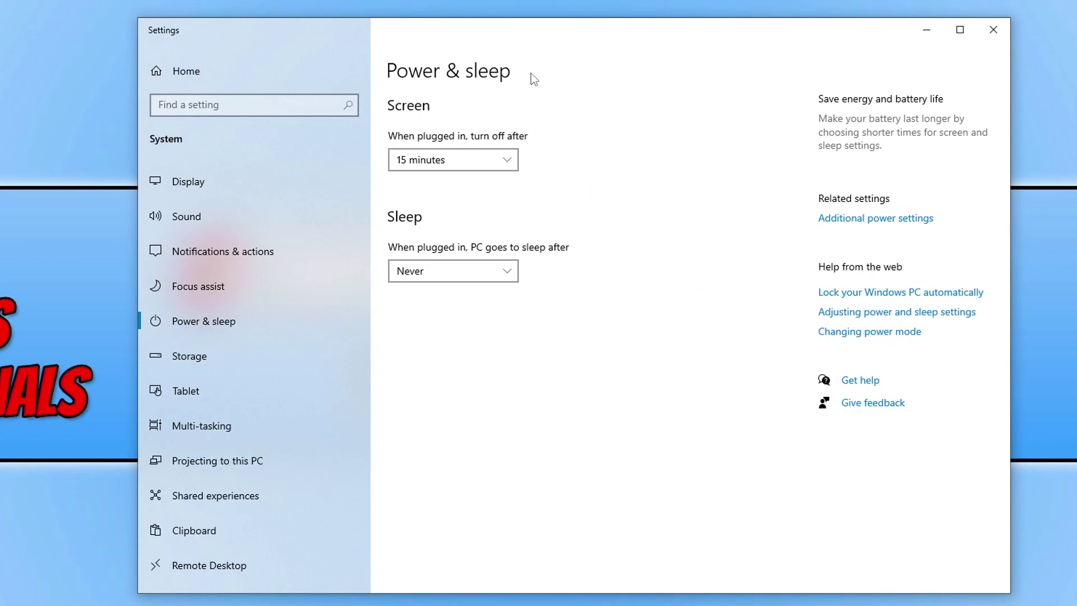
- Go to Gaming > Game Mode in Settings and toggle Game Mode, leaving it off
{"action": "left_click", "coordinate": [210, 79]}
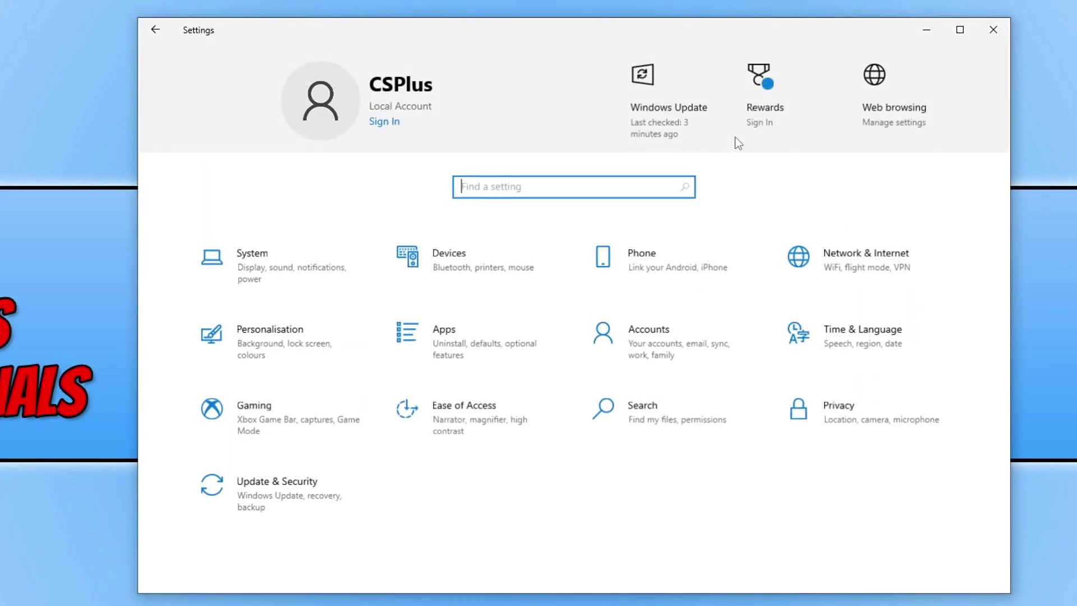
{"action": "left_click", "coordinate": [284, 412]}
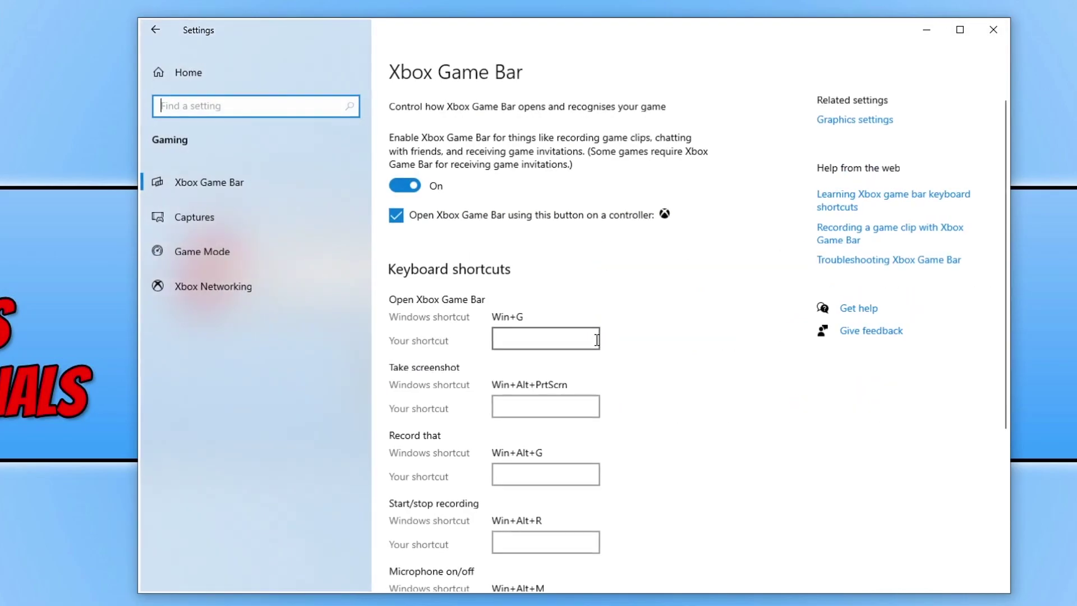
{"action": "left_click", "coordinate": [202, 261]}
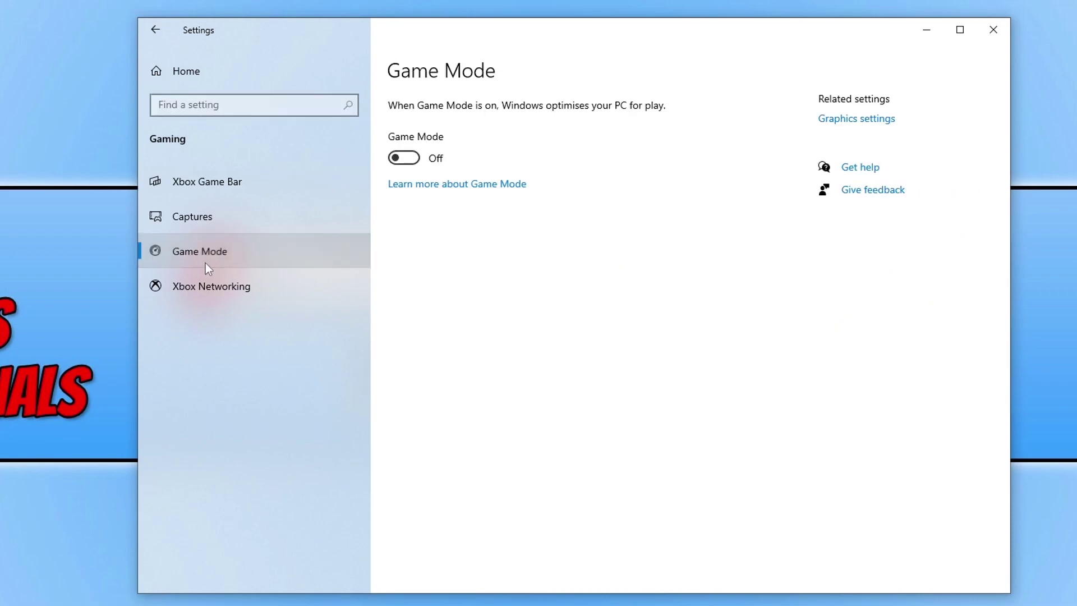
{"action": "left_click", "coordinate": [424, 162]}
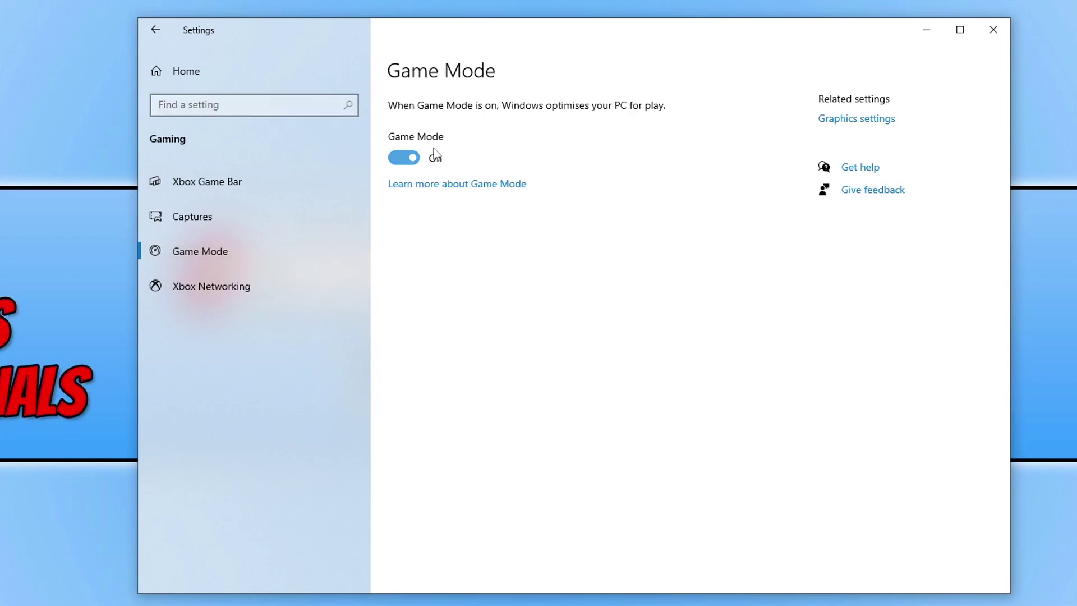
{"action": "left_click", "coordinate": [412, 159]}
{"action": "key", "text": "space"}
{"action": "key", "text": "space"}
- Turn Xbox Game Bar off, then leave Settings for the desktop
{"action": "left_click", "coordinate": [226, 191]}
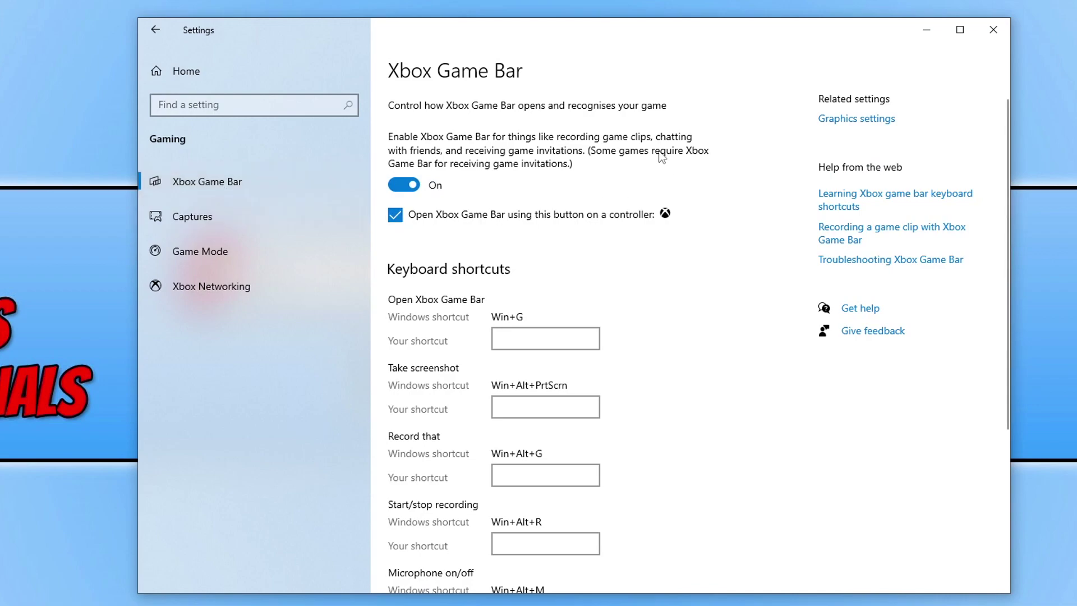
{"action": "left_click", "coordinate": [400, 183]}
{"action": "left_click", "coordinate": [247, 105]}
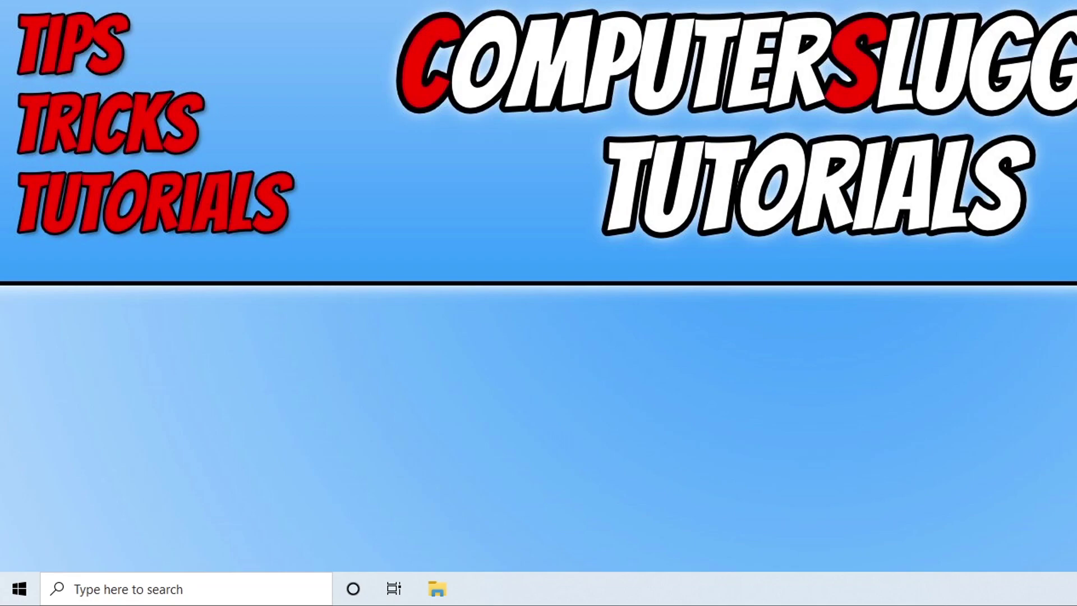
{"action": "right_click", "coordinate": [19, 588]}
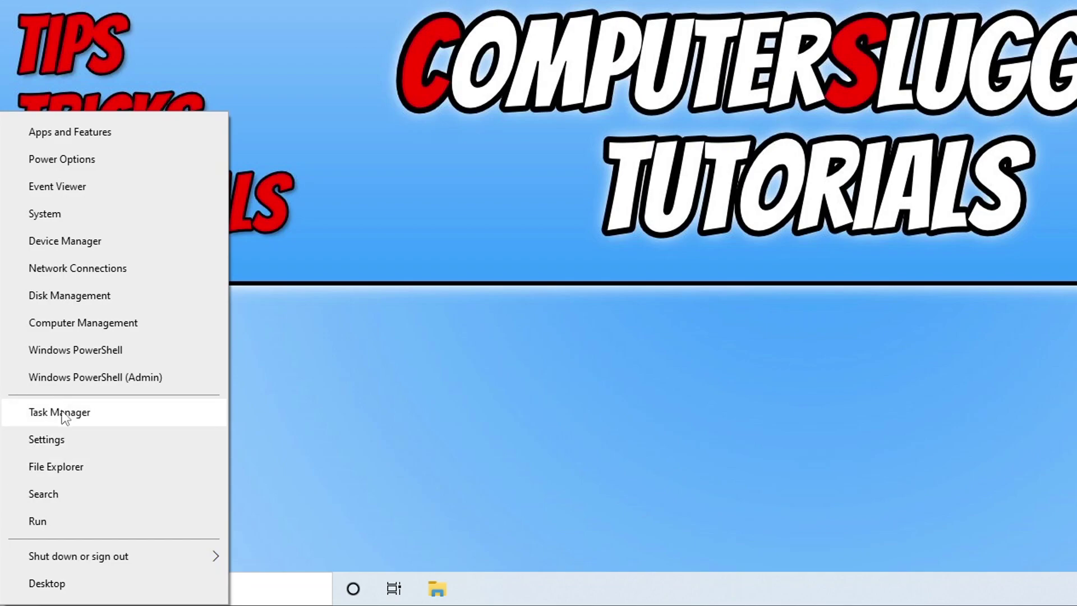
- Open Task Manager, check the Users tab, then view the Startup list with every app Disabled
{"action": "left_click", "coordinate": [53, 410]}
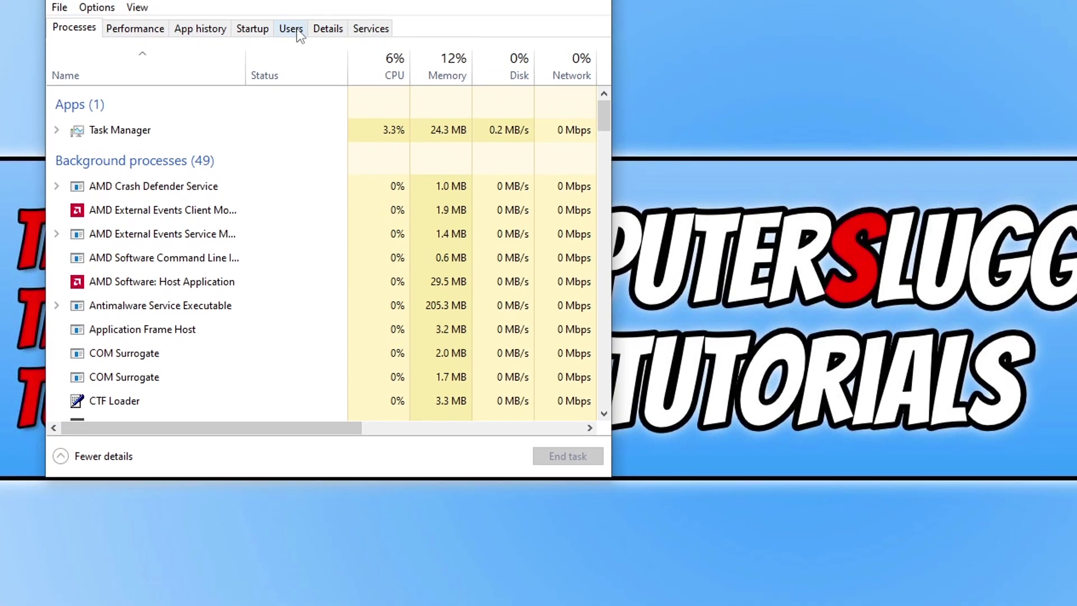
{"action": "left_click", "coordinate": [293, 31]}
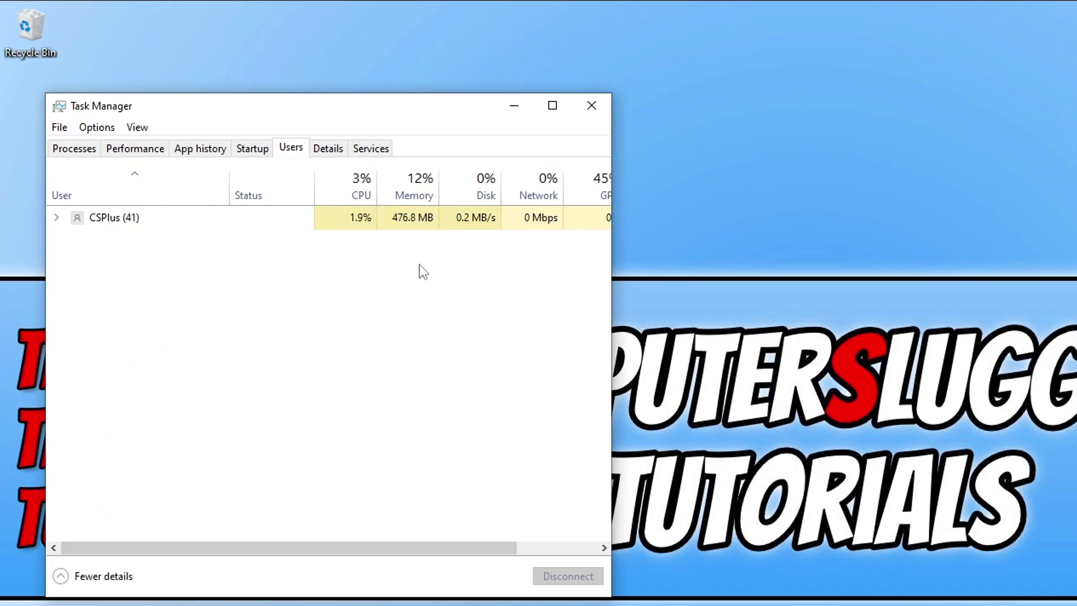
{"action": "left_click", "coordinate": [349, 216]}
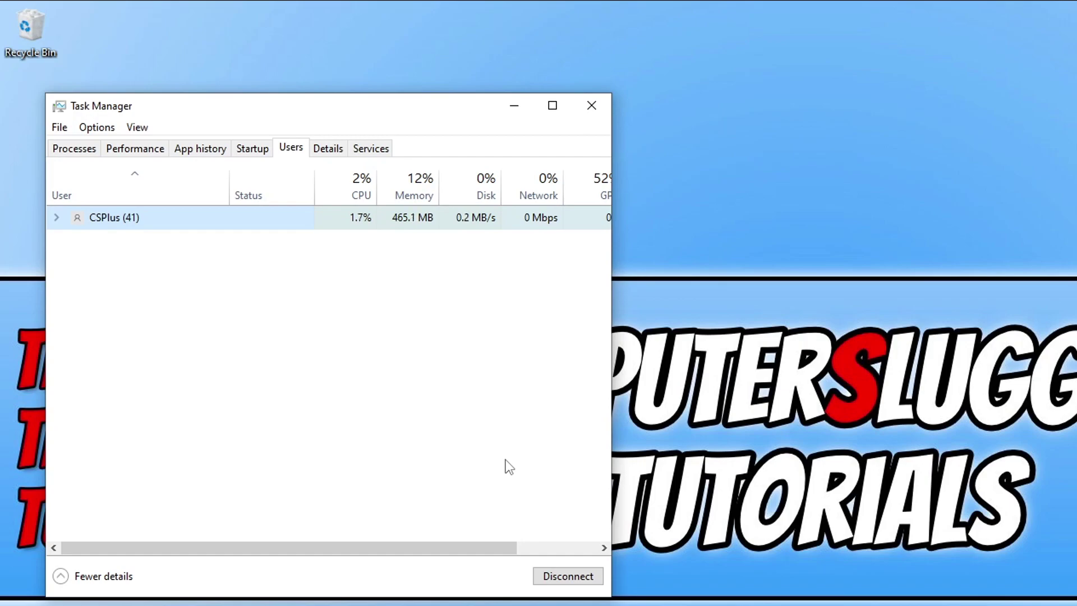
{"action": "left_click", "coordinate": [265, 155]}
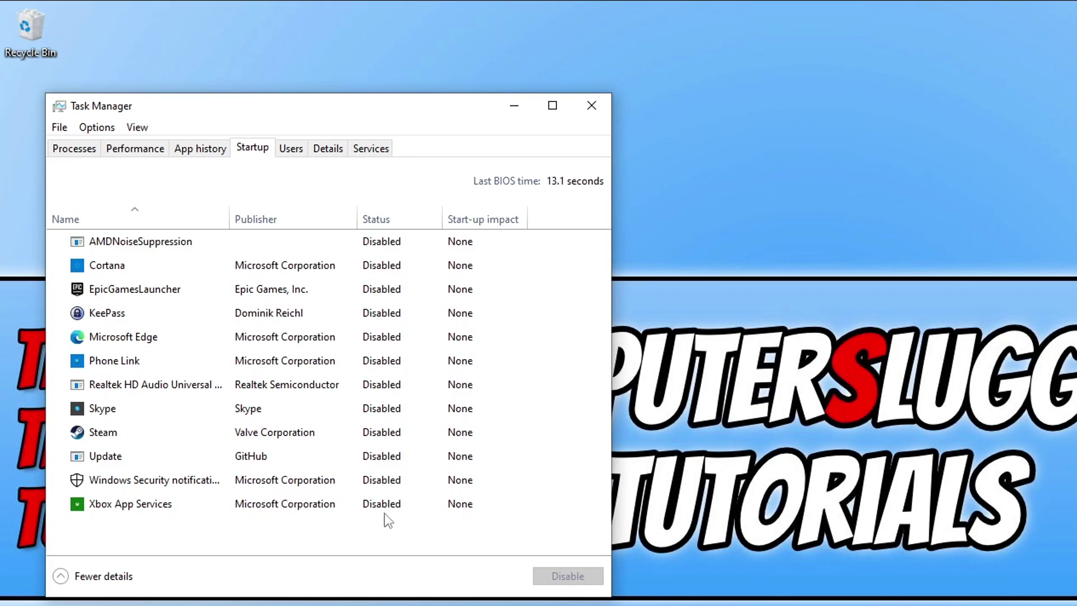
- Enable then re-disable Steam as a startup app, and close Task Manager
{"action": "right_click", "coordinate": [105, 439]}
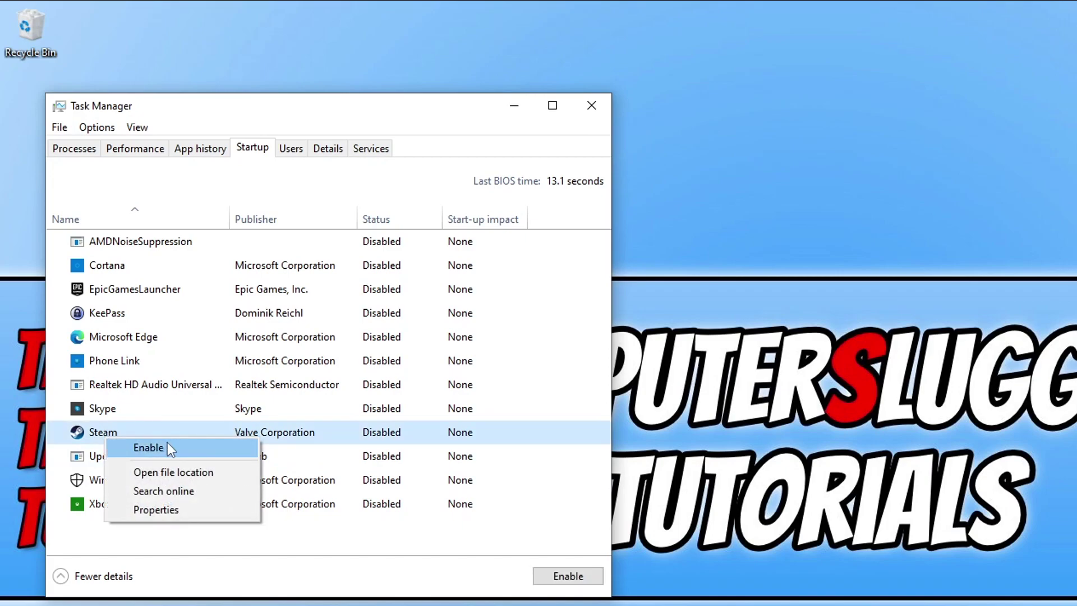
{"action": "left_click", "coordinate": [167, 446]}
{"action": "right_click", "coordinate": [126, 438]}
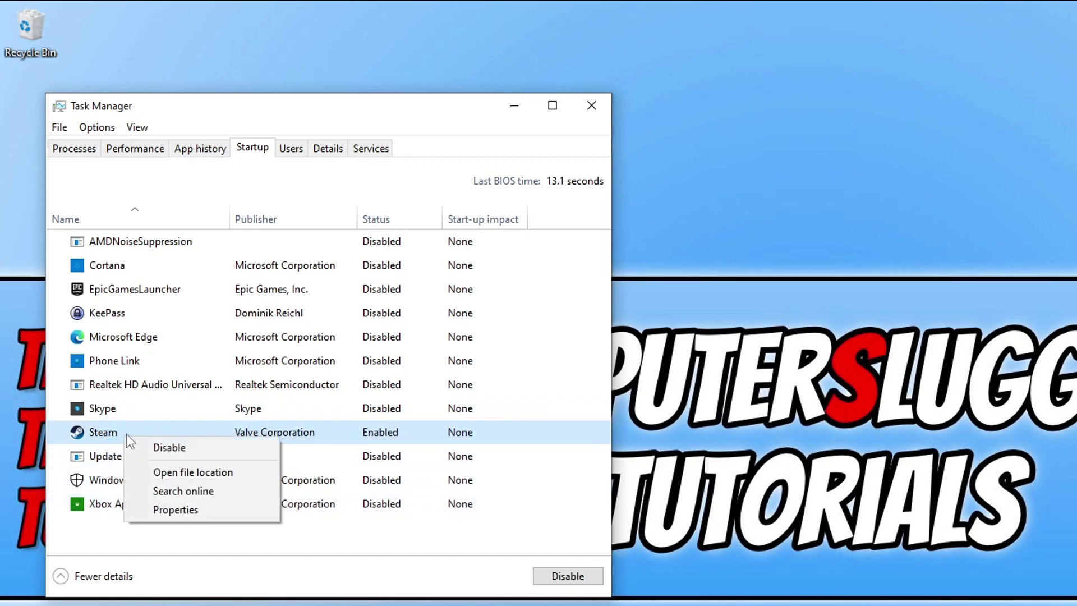
{"action": "left_click", "coordinate": [220, 447]}
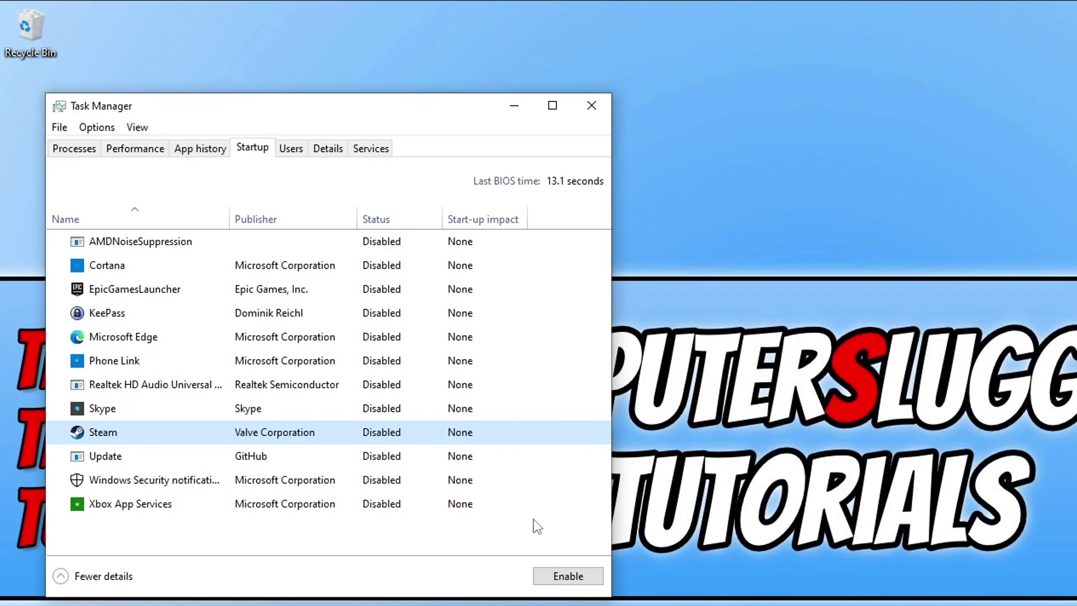
{"action": "left_click", "coordinate": [533, 520]}
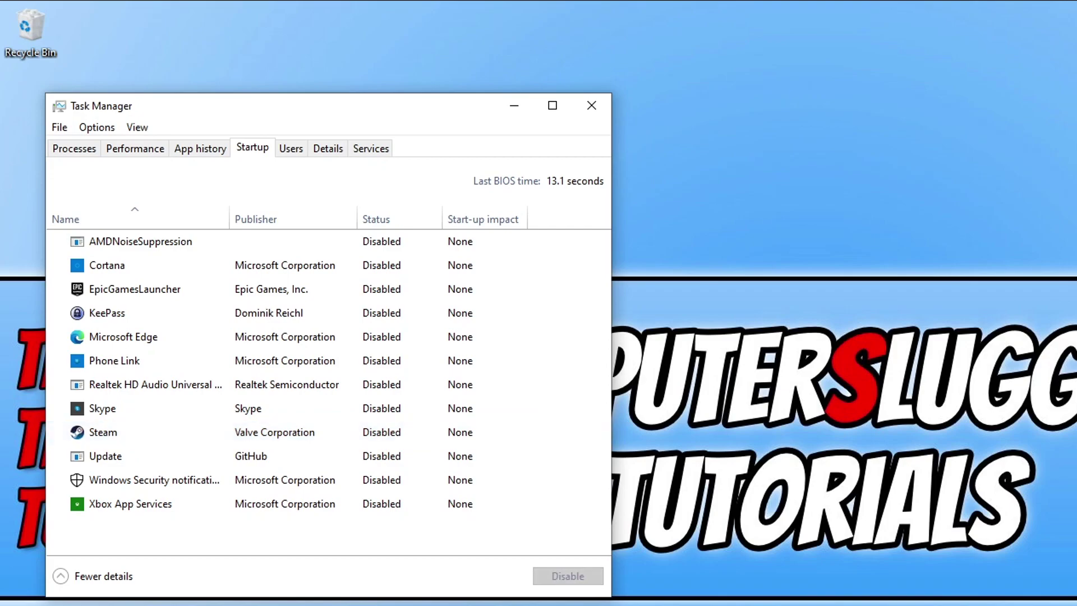
{"action": "left_click", "coordinate": [592, 106]}
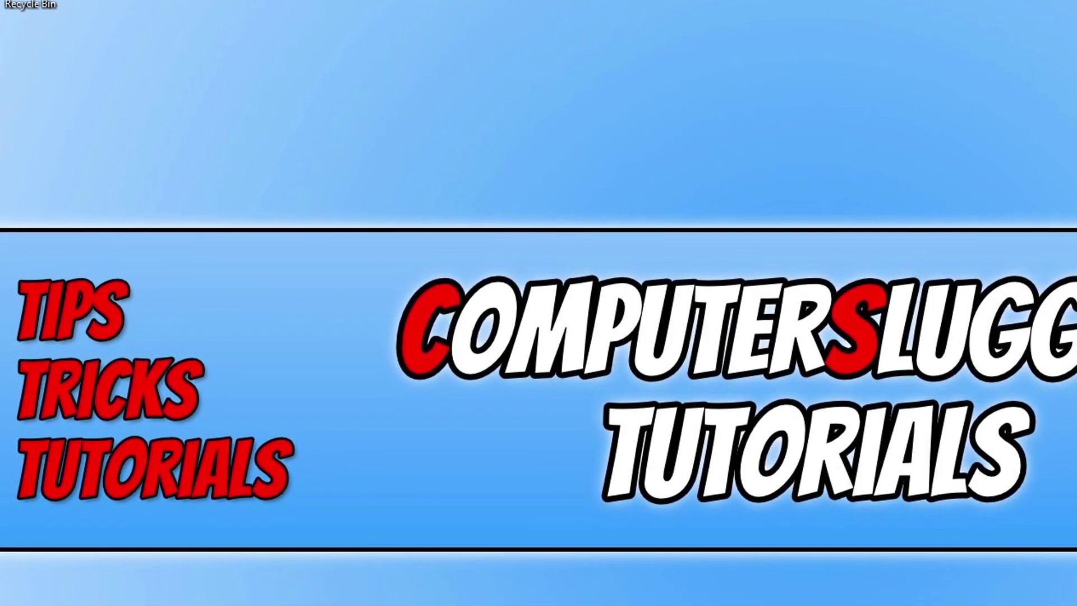
- Open msconfig's Services tab and tick Hide all Microsoft services
{"action": "key", "text": "super"}
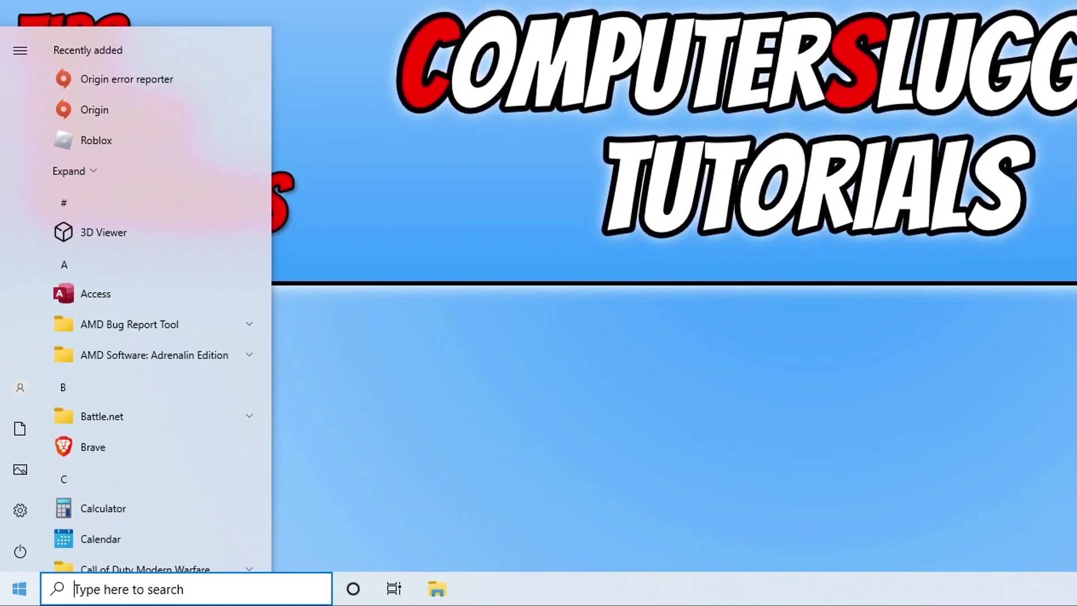
{"action": "type", "text": "msconfig"}
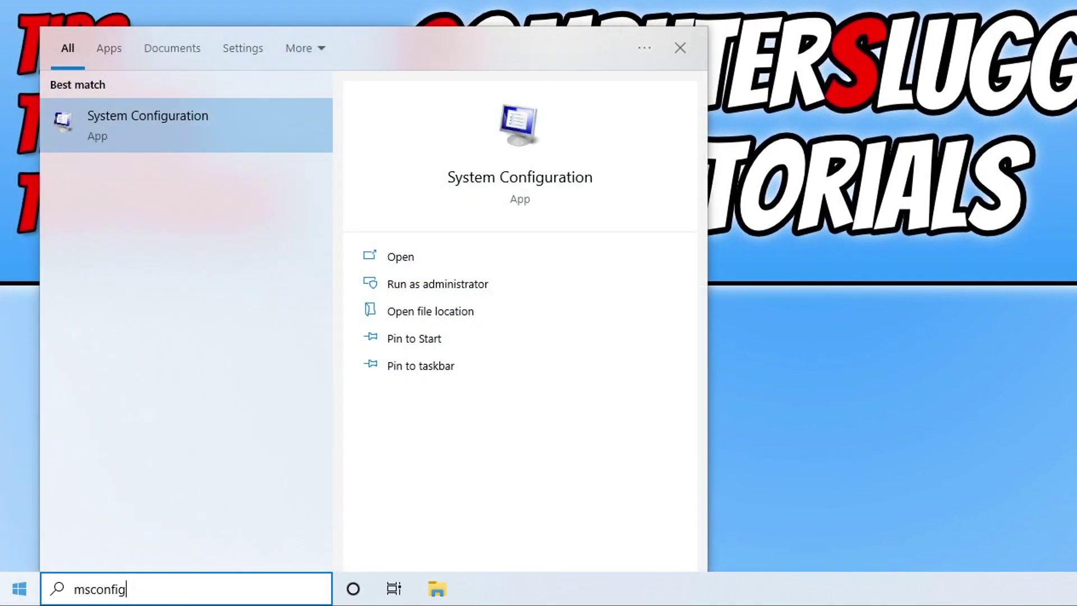
{"action": "left_click", "coordinate": [209, 129]}
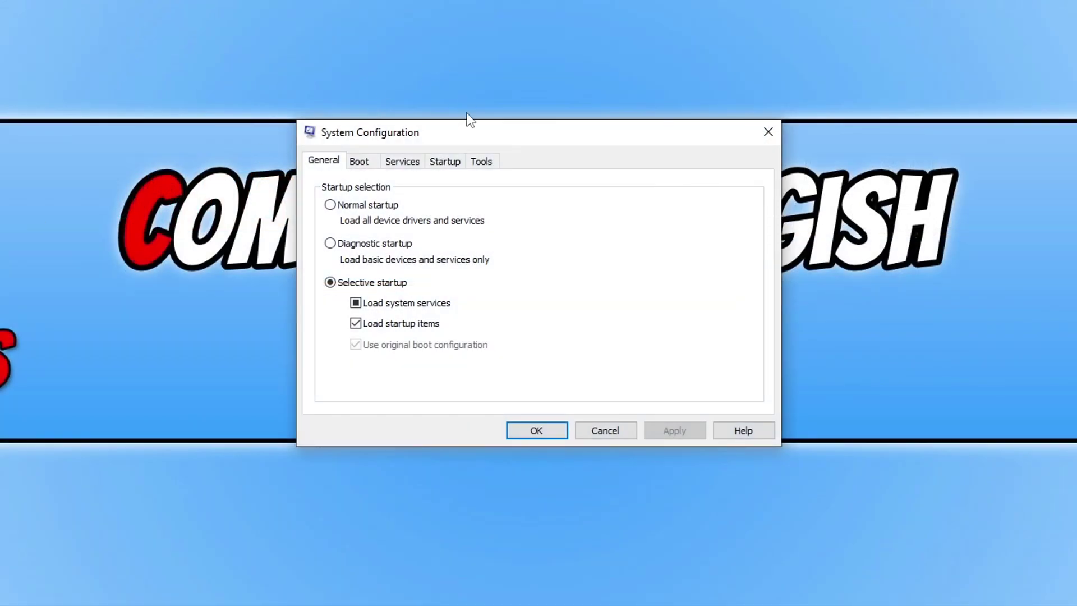
{"action": "left_click", "coordinate": [414, 161]}
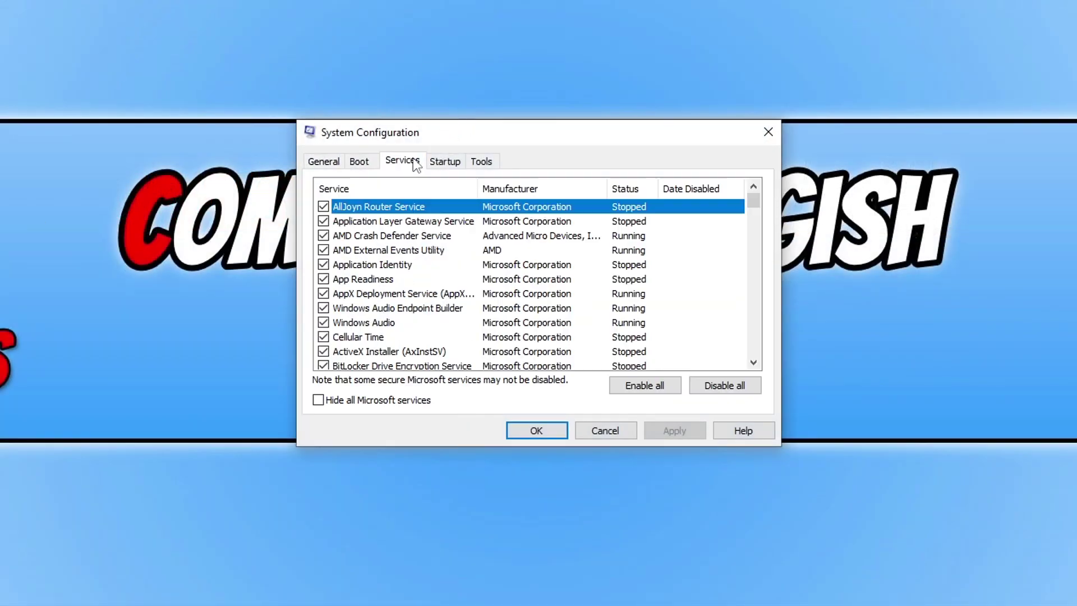
{"action": "left_click", "coordinate": [382, 402]}
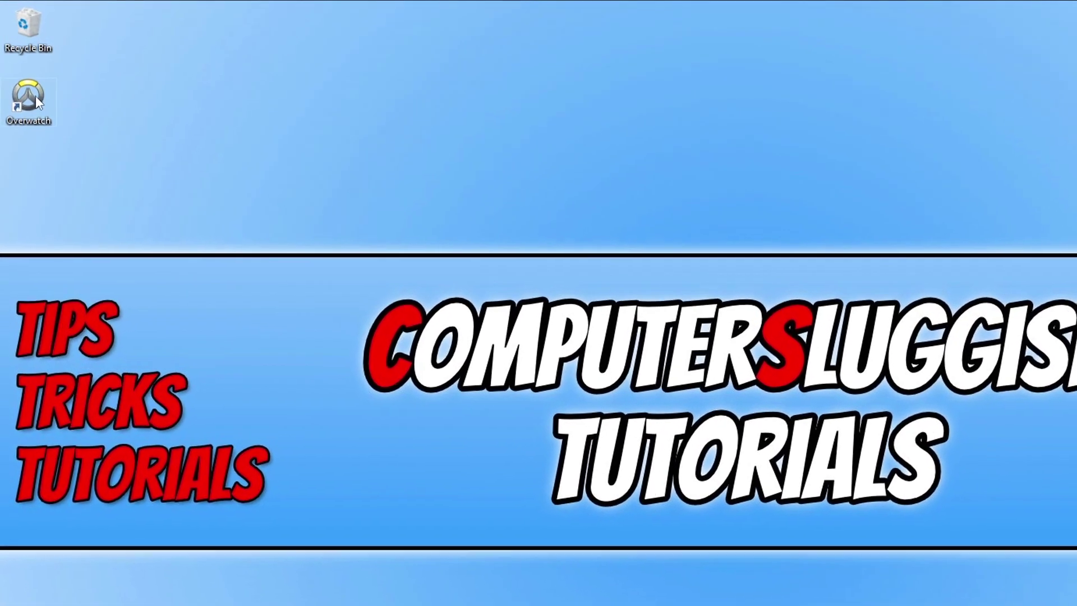
- Open the Overwatch install folder from the desktop shortcut and run Overwatch Launcher as administrator
{"action": "right_click", "coordinate": [26, 87]}
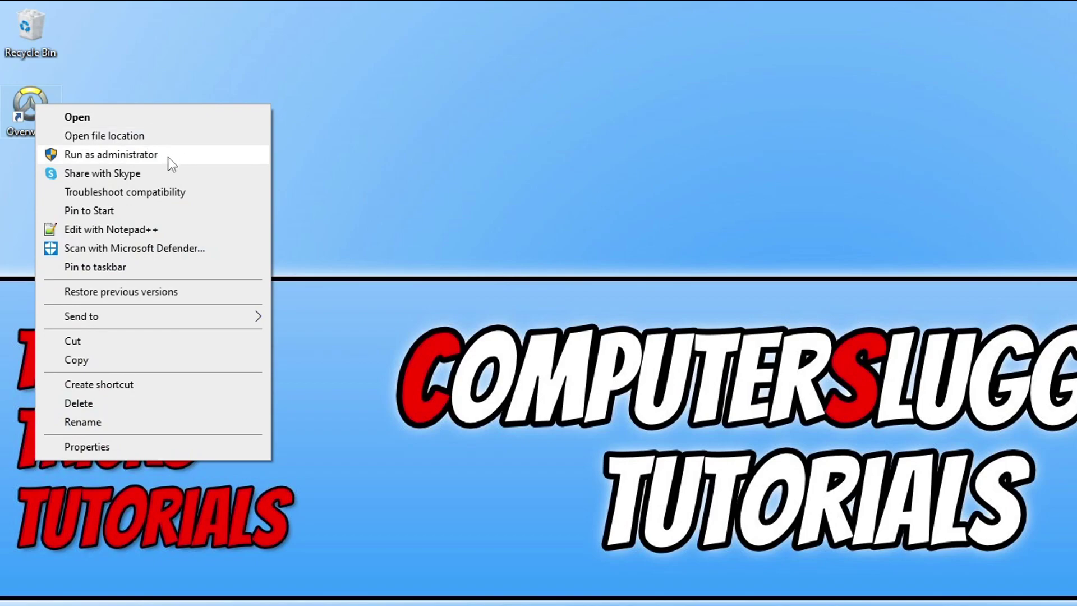
{"action": "left_click", "coordinate": [161, 140]}
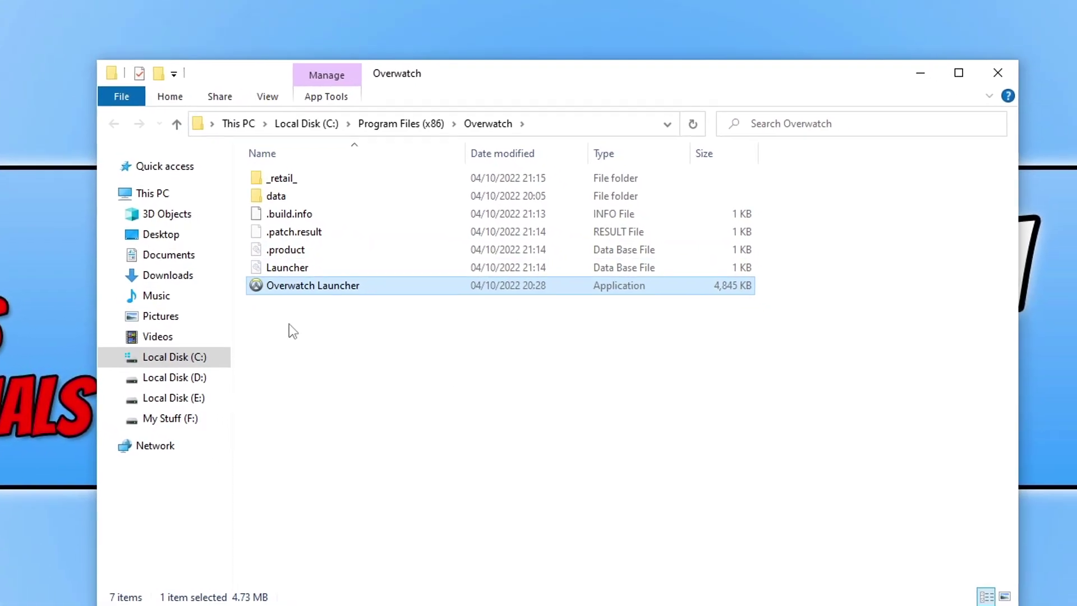
{"action": "right_click", "coordinate": [336, 284]}
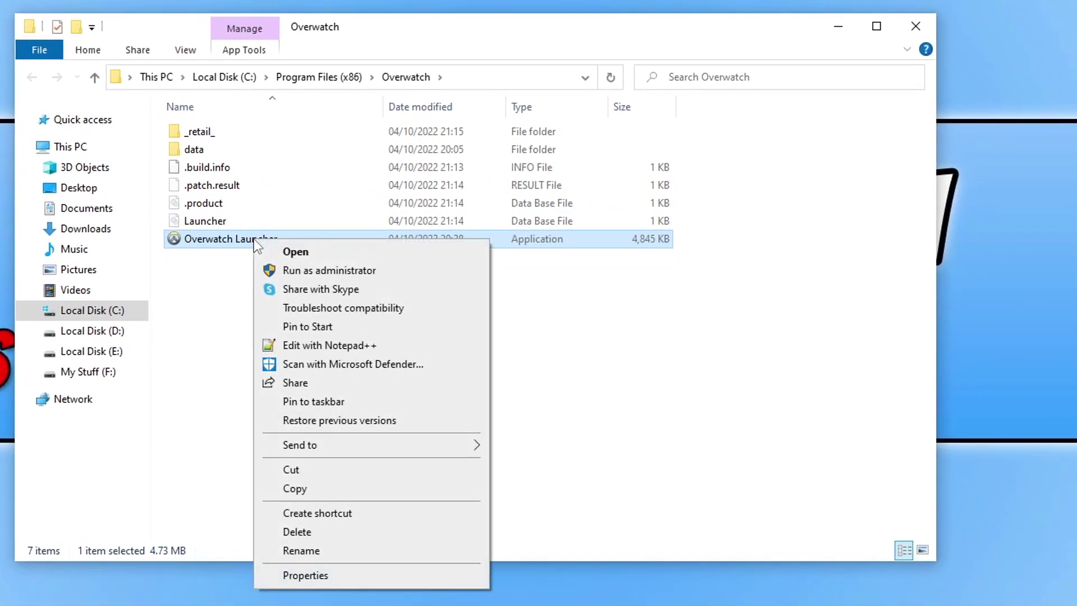
{"action": "left_click", "coordinate": [400, 275]}
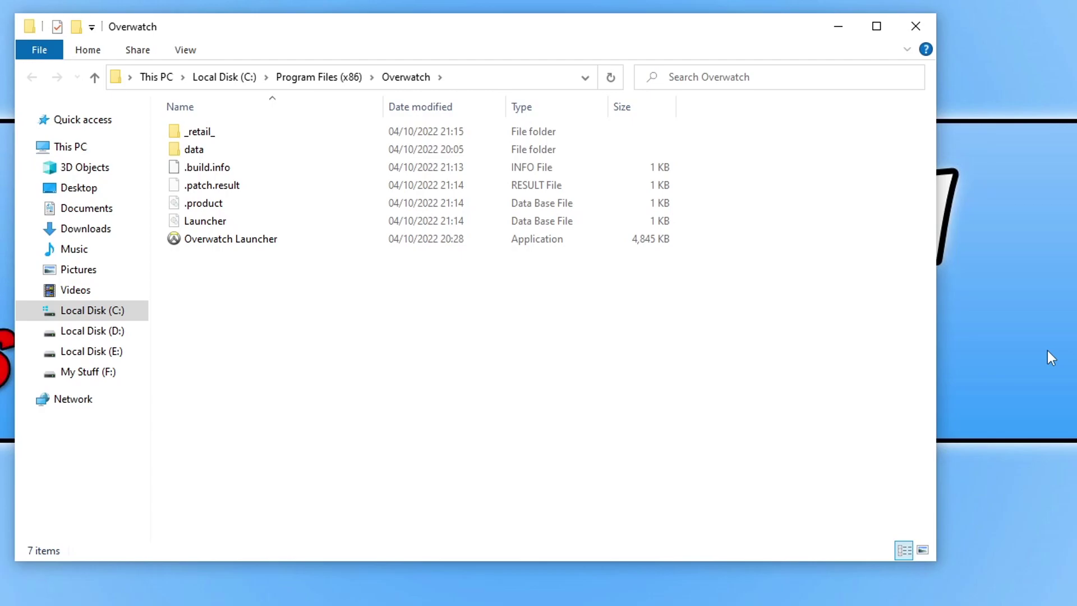
- In Documents\Overwatch, rename the Settings folder to SettingsBK
{"action": "left_click", "coordinate": [82, 213]}
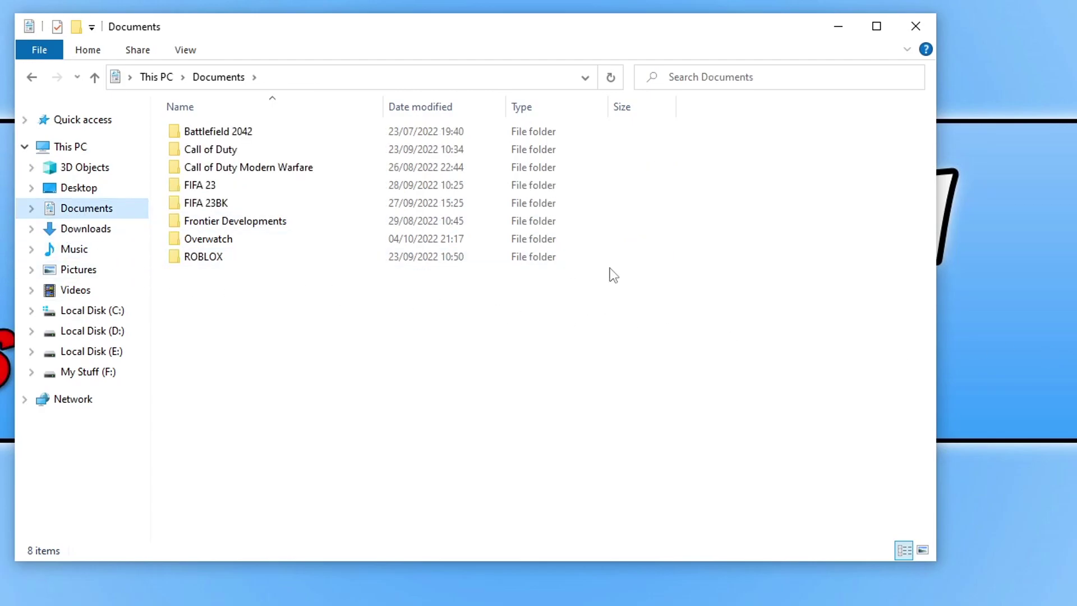
{"action": "double_click", "coordinate": [224, 240]}
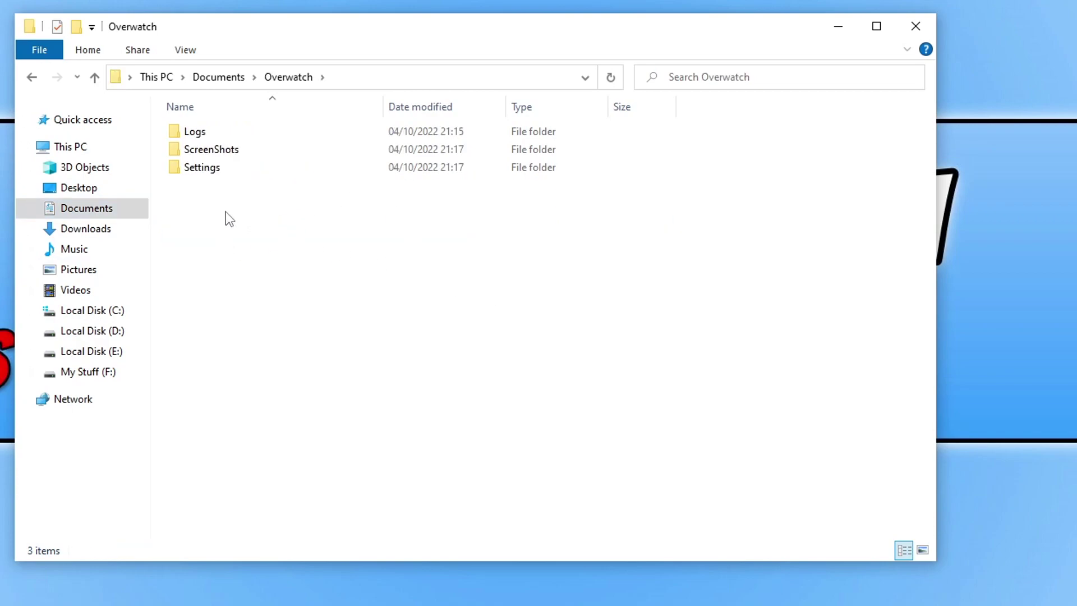
{"action": "right_click", "coordinate": [202, 174]}
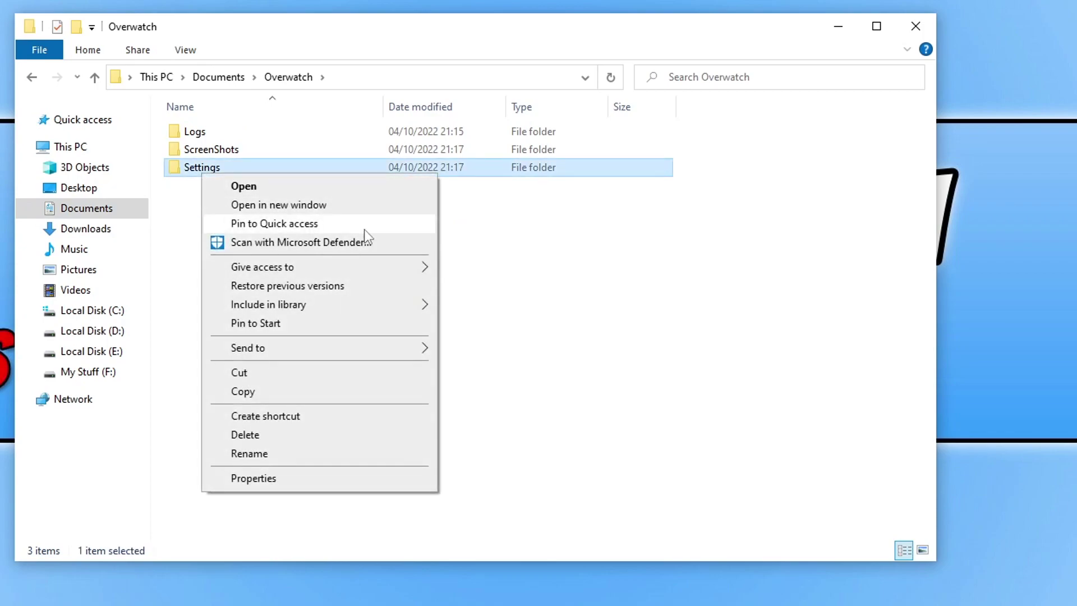
{"action": "left_click", "coordinate": [327, 452]}
{"action": "key", "text": "End"}
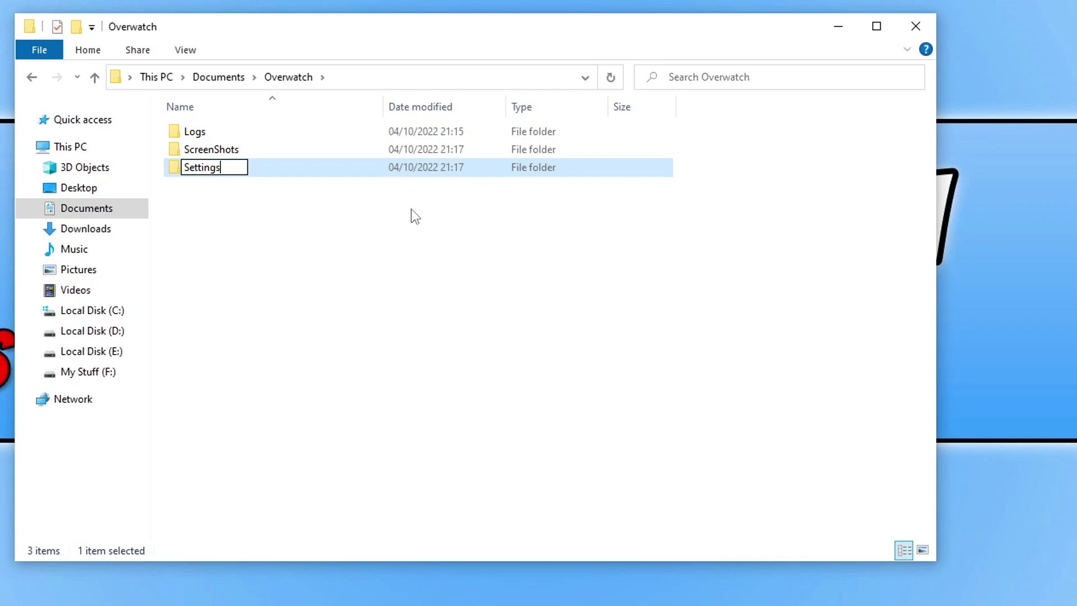
{"action": "type", "text": "BK"}
{"action": "key", "text": "Return"}
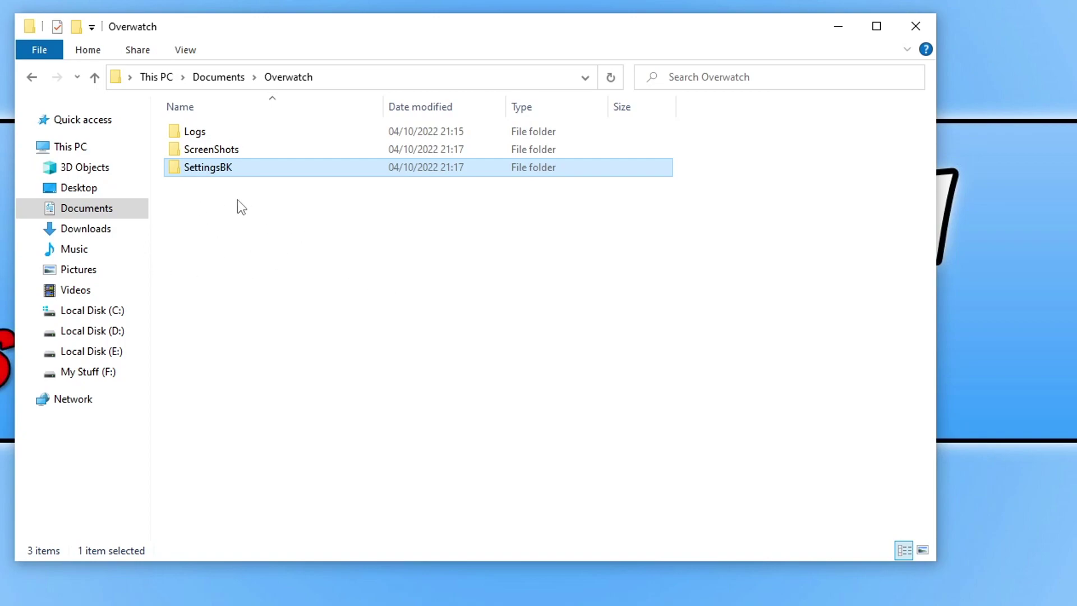
- Rename the SettingsBK folder back to Settings
{"action": "right_click", "coordinate": [225, 175]}
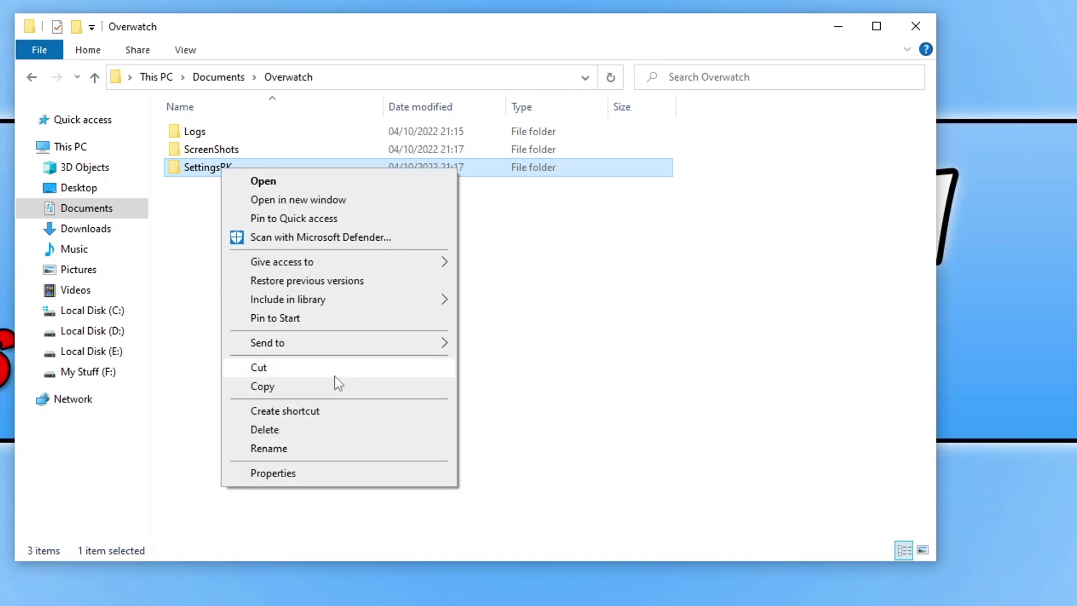
{"action": "left_click", "coordinate": [320, 448]}
{"action": "key", "text": "End"}
{"action": "key", "text": "BackSpace"}
{"action": "key", "text": "BackSpace"}
{"action": "type", "text": "B"}
{"action": "key", "text": "BackSpace"}
{"action": "left_click", "coordinate": [300, 268]}
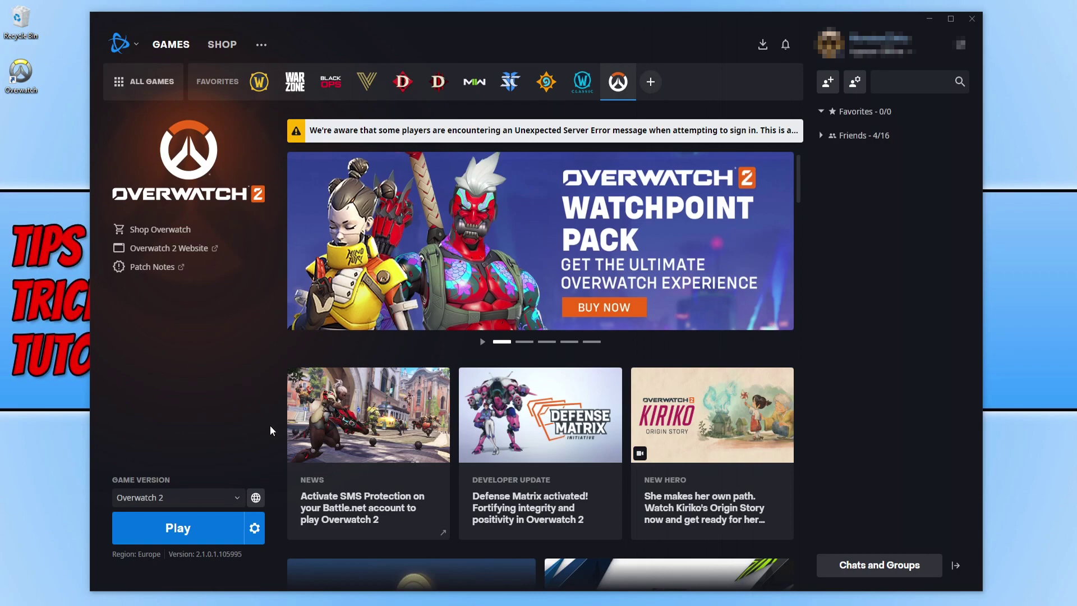
- Run Scan and Repair on the Overwatch 2 game files from its Battle.net options menu
{"action": "left_click", "coordinate": [259, 535]}
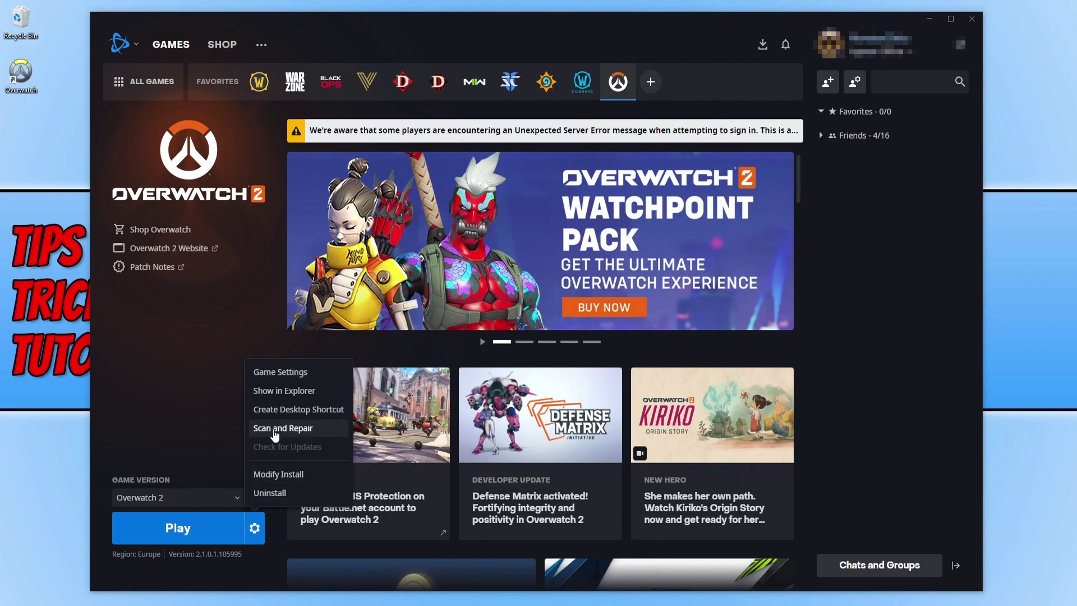
{"action": "left_click", "coordinate": [311, 431]}
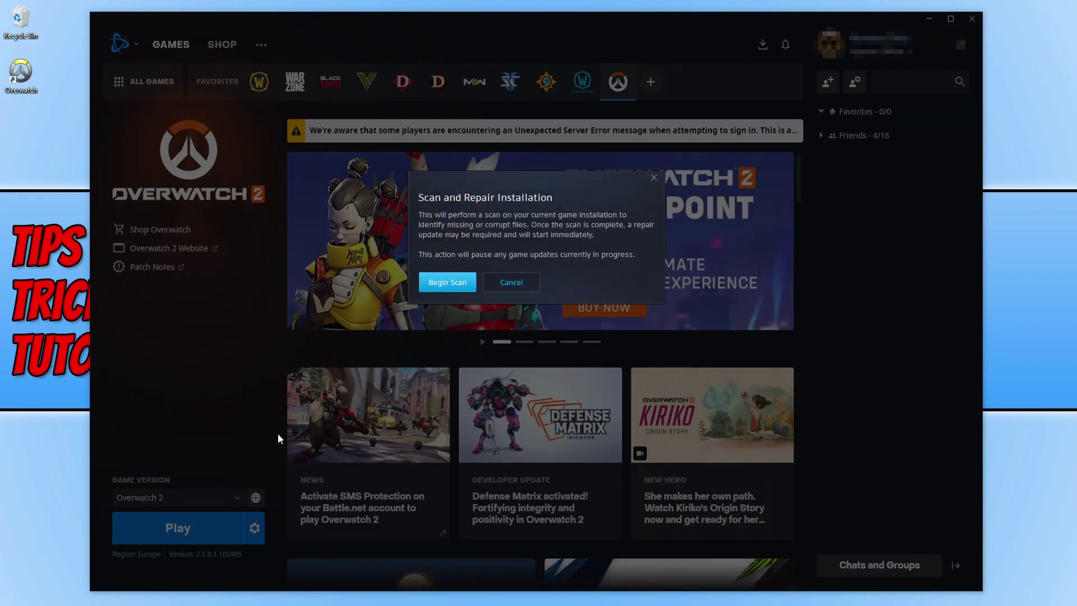
{"action": "left_click", "coordinate": [462, 283]}
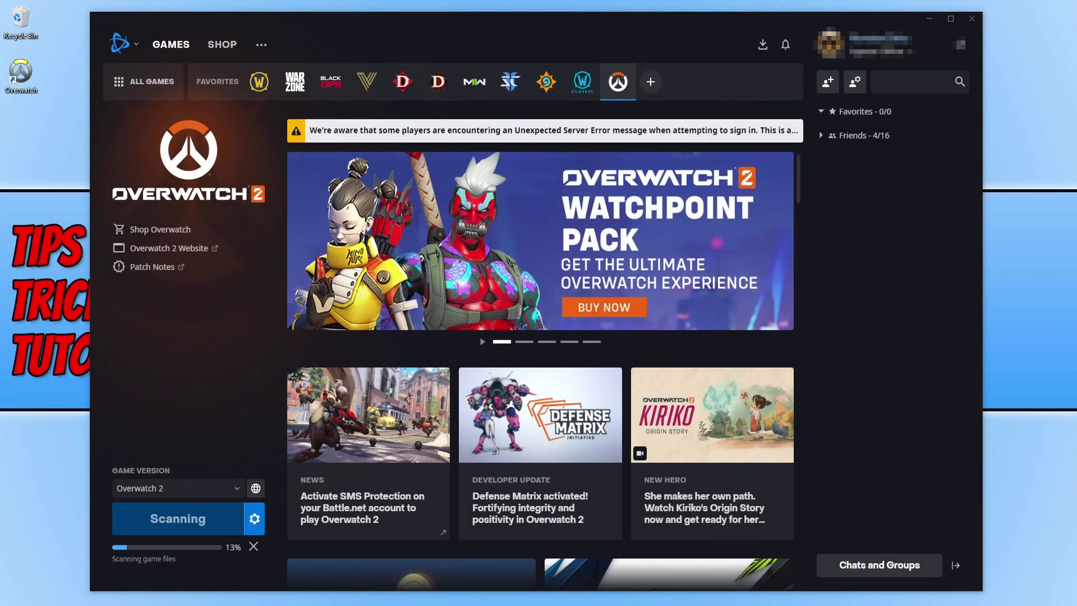